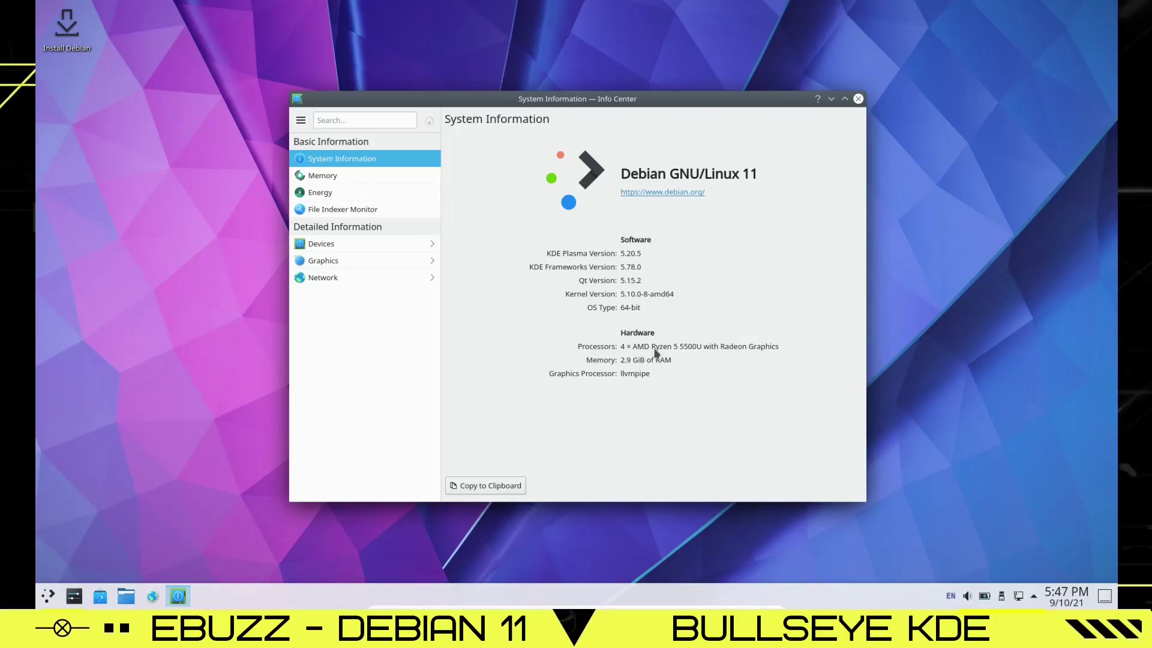
# Close Info Center after reviewing the Debian GNU/Linux 11 system details.
pyautogui.click(858, 98)
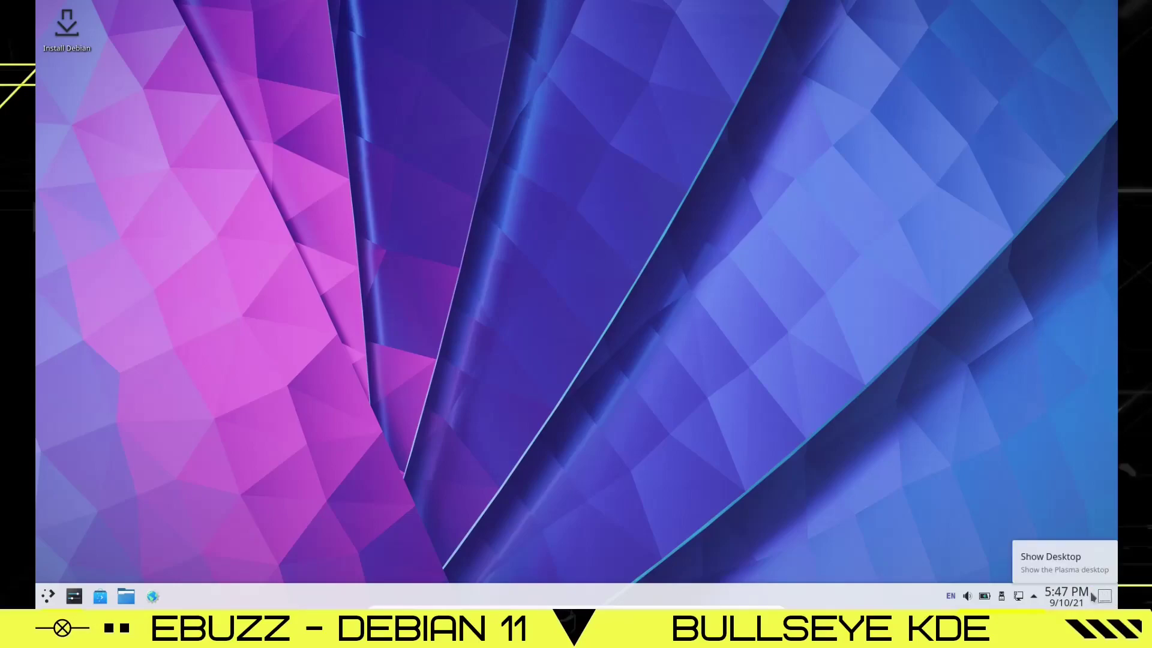
pyautogui.click(1033, 596)
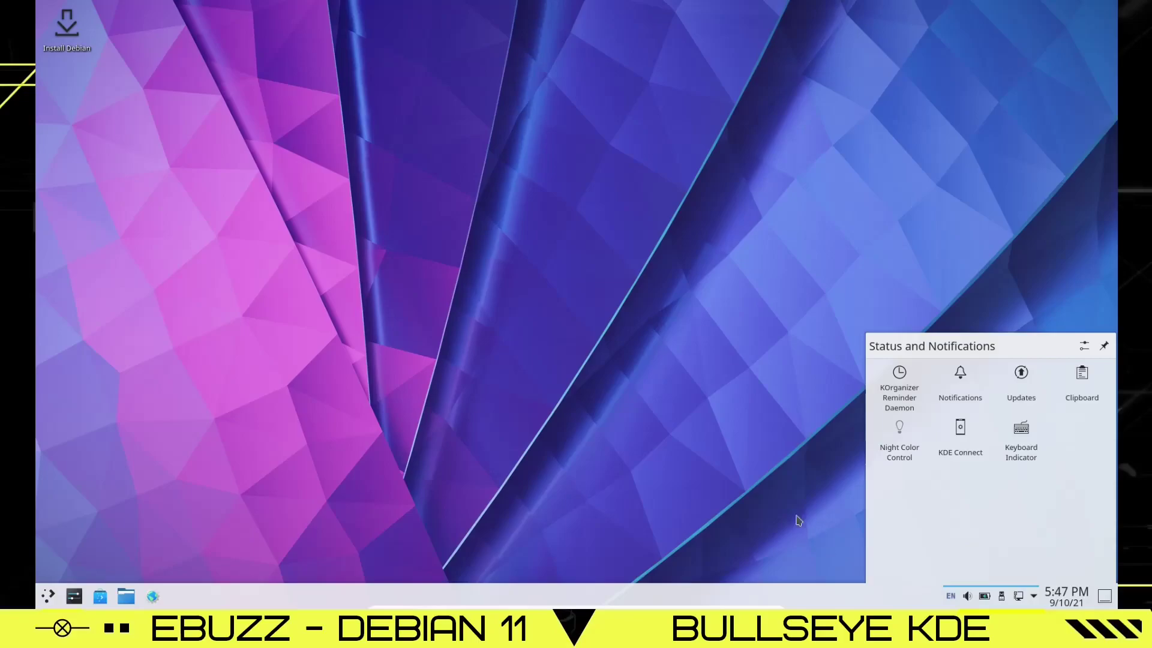
pyautogui.click(772, 503)
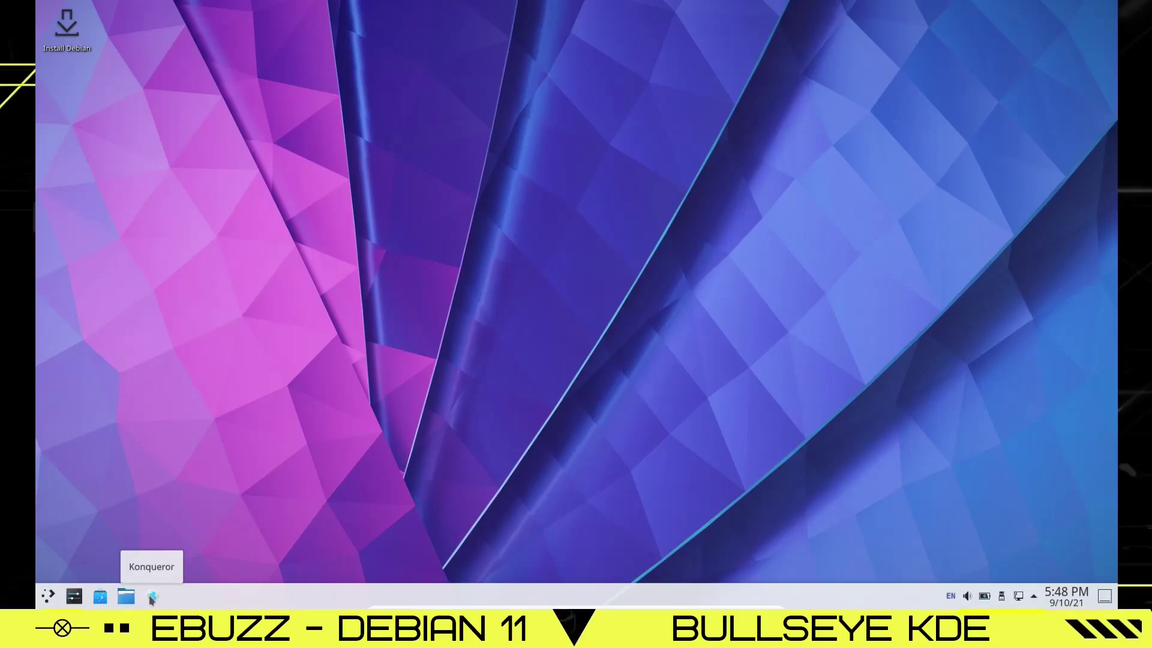
pyautogui.click(152, 597)
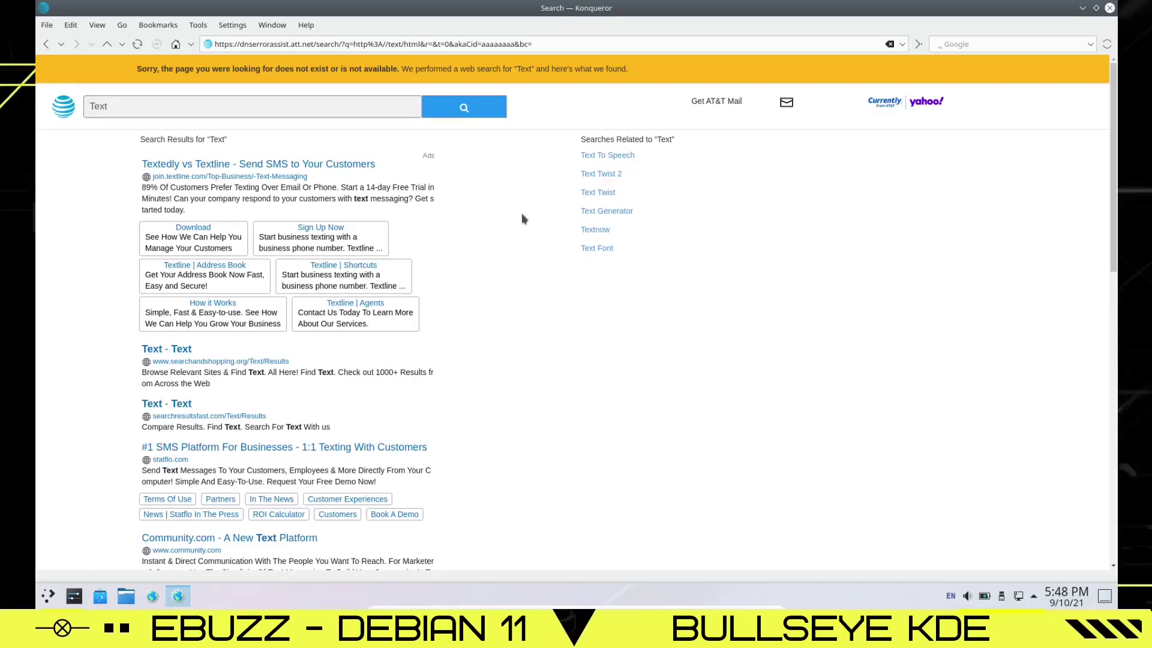
pyautogui.hotkey('alt', 'F4')
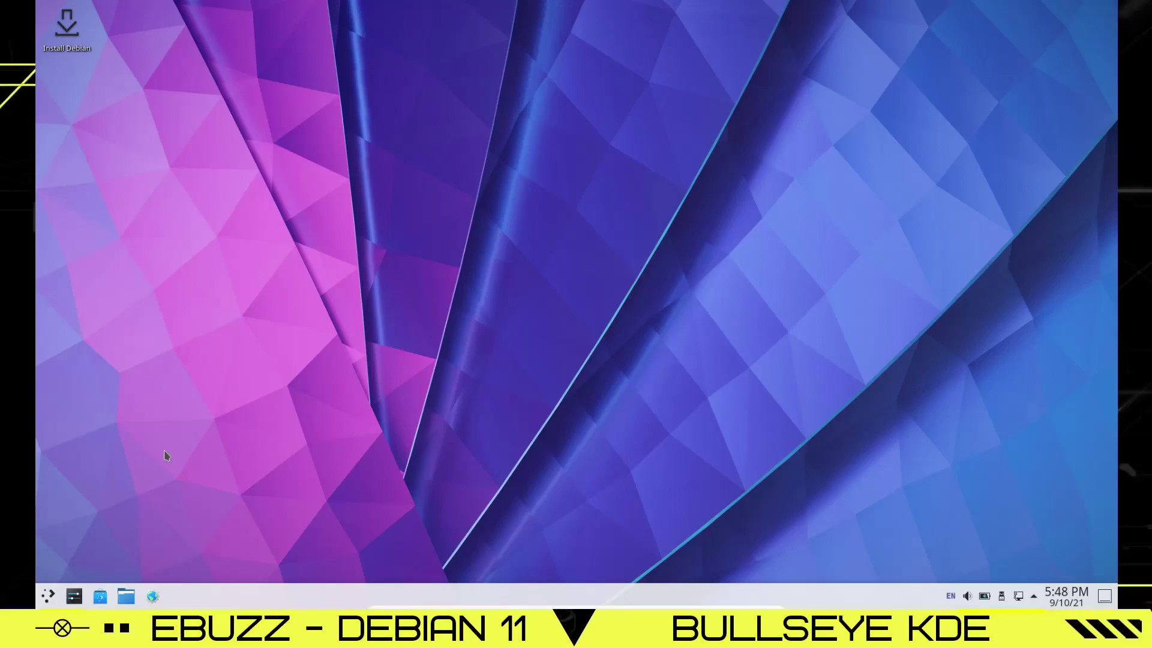
# Raise the bottom panel height from 46 to 54, then launch Dolphin.
pyautogui.rightClick(624, 598)
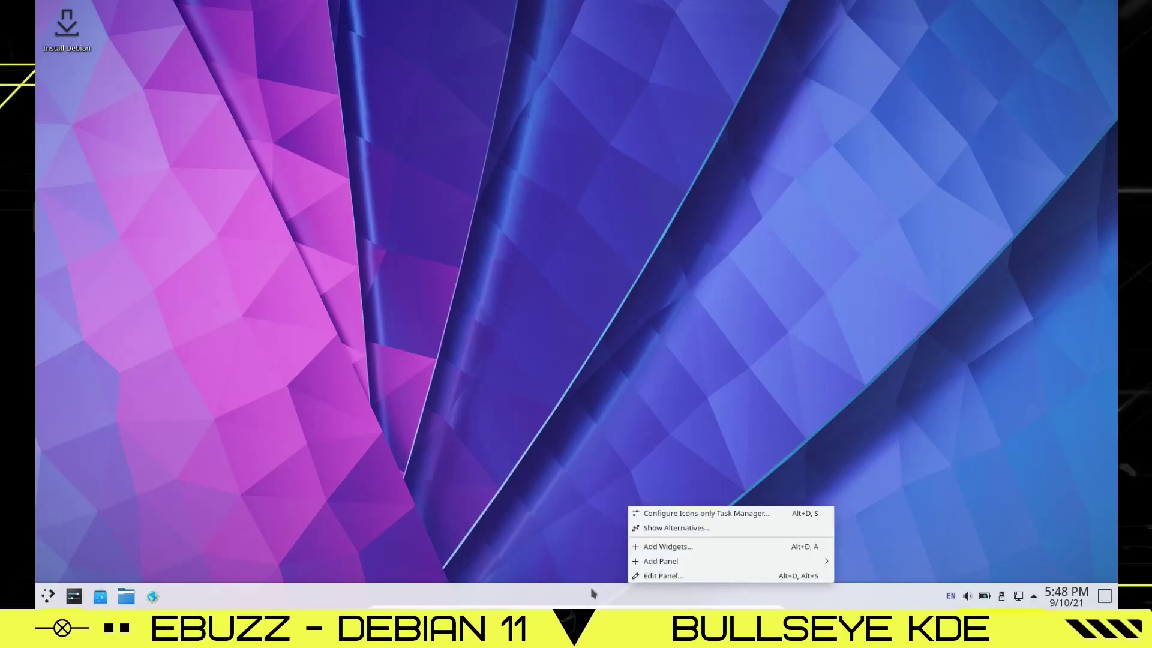
pyautogui.click(659, 576)
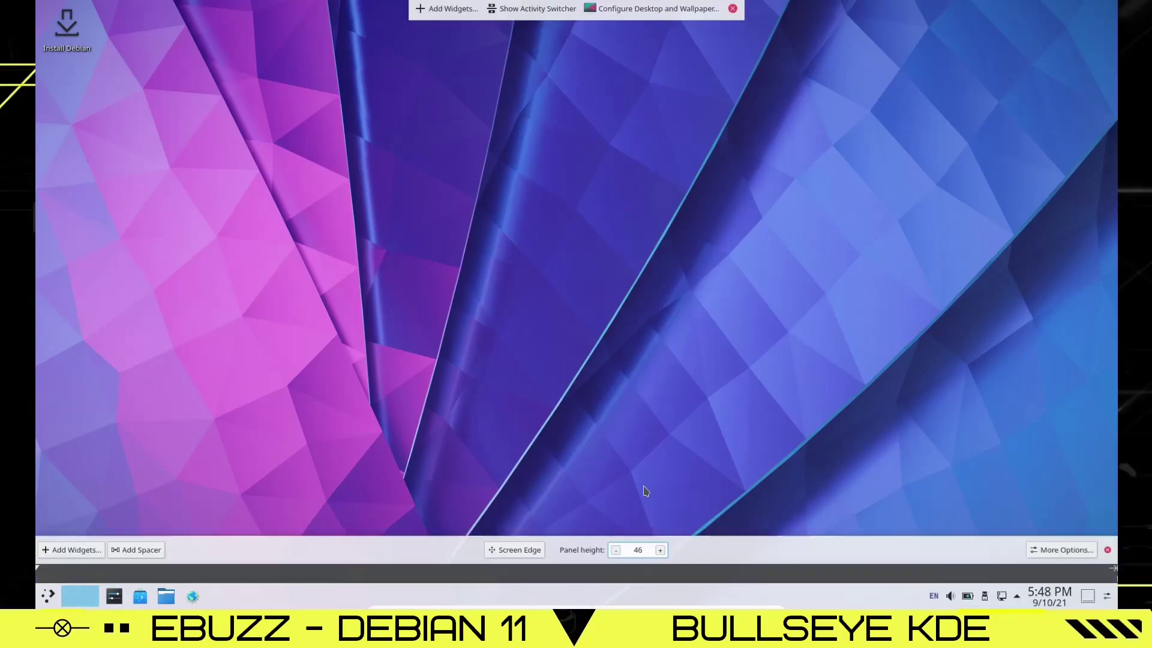
pyautogui.click(660, 551)
pyautogui.click(660, 551)
pyautogui.click(660, 551)
pyautogui.click(660, 551)
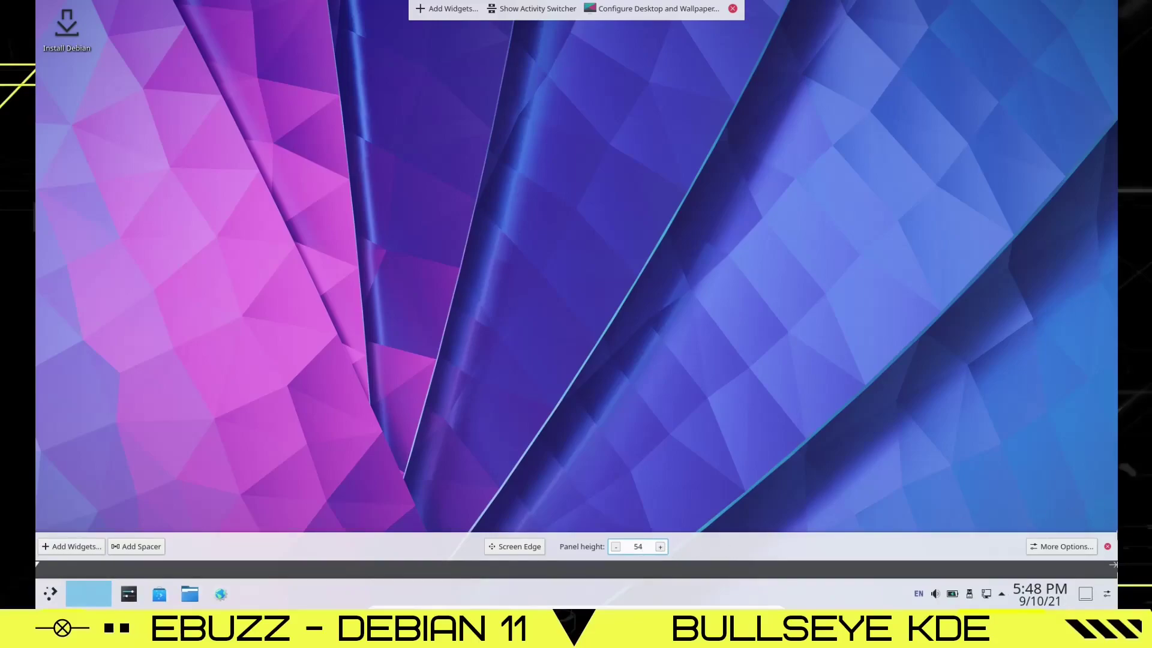
pyautogui.click(1107, 546)
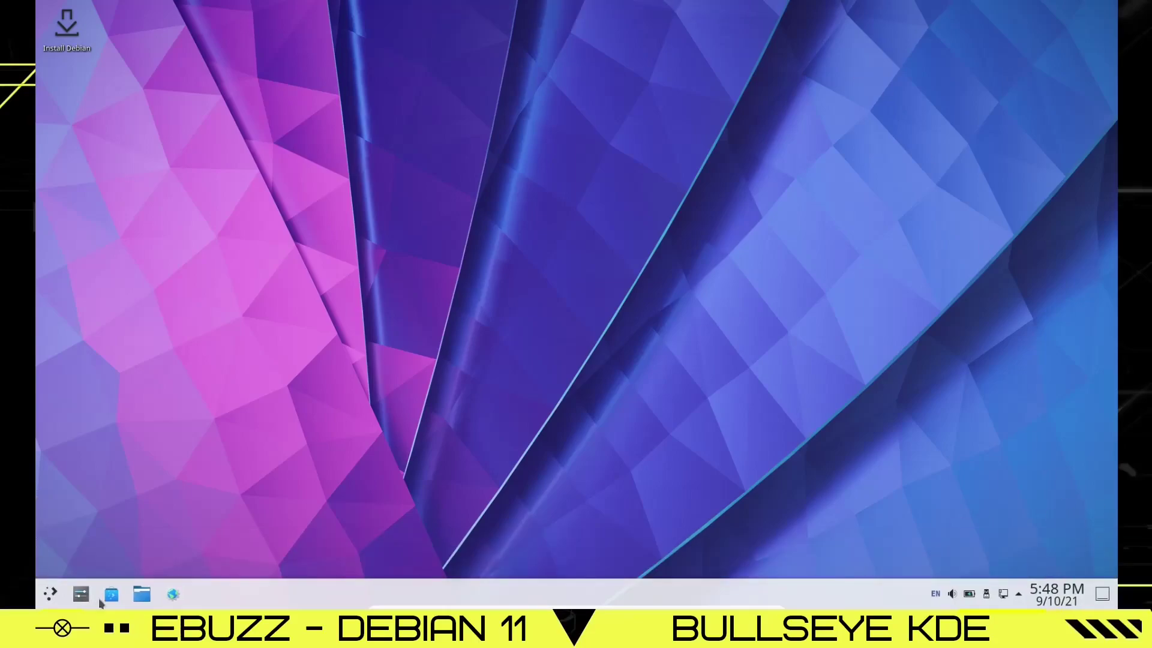
pyautogui.click(144, 595)
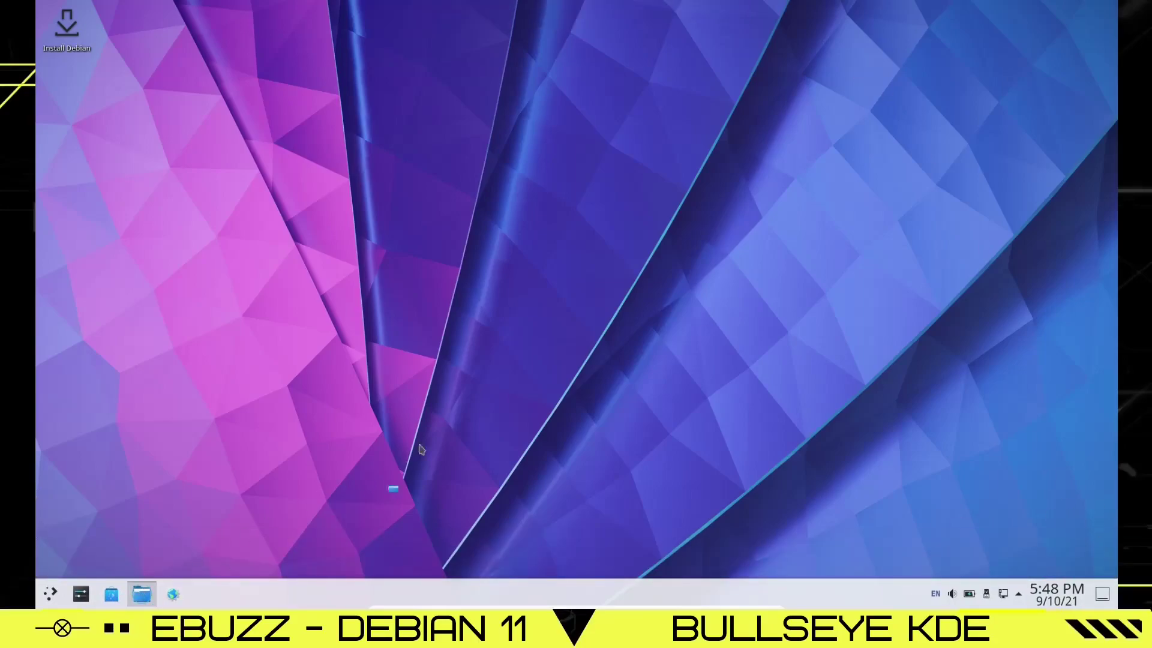
# Center the Dolphin Home window and enlarge it.
pyautogui.moveTo(328, 16); pyautogui.dragTo(617, 108)
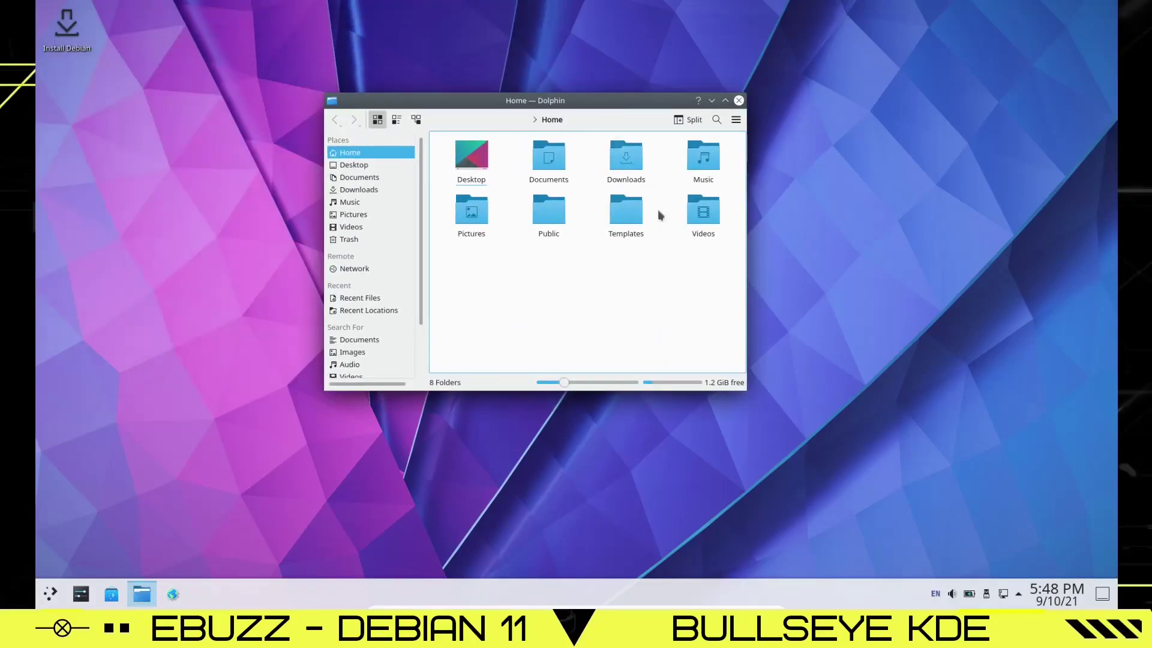
pyautogui.moveTo(747, 391); pyautogui.dragTo(904, 507)
pyautogui.moveTo(645, 101); pyautogui.dragTo(648, 68)
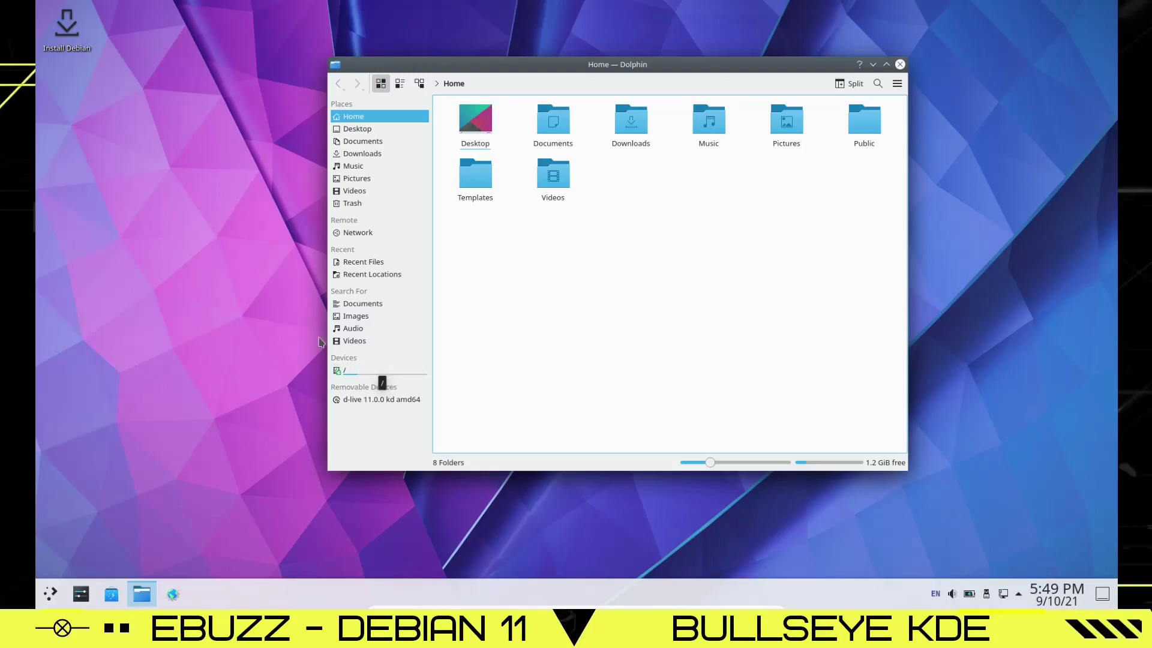
# Hide the Recent and Search For sections in the Places panel.
pyautogui.rightClick(346, 255)
pyautogui.click(352, 286)
pyautogui.rightClick(344, 252)
pyautogui.click(353, 288)
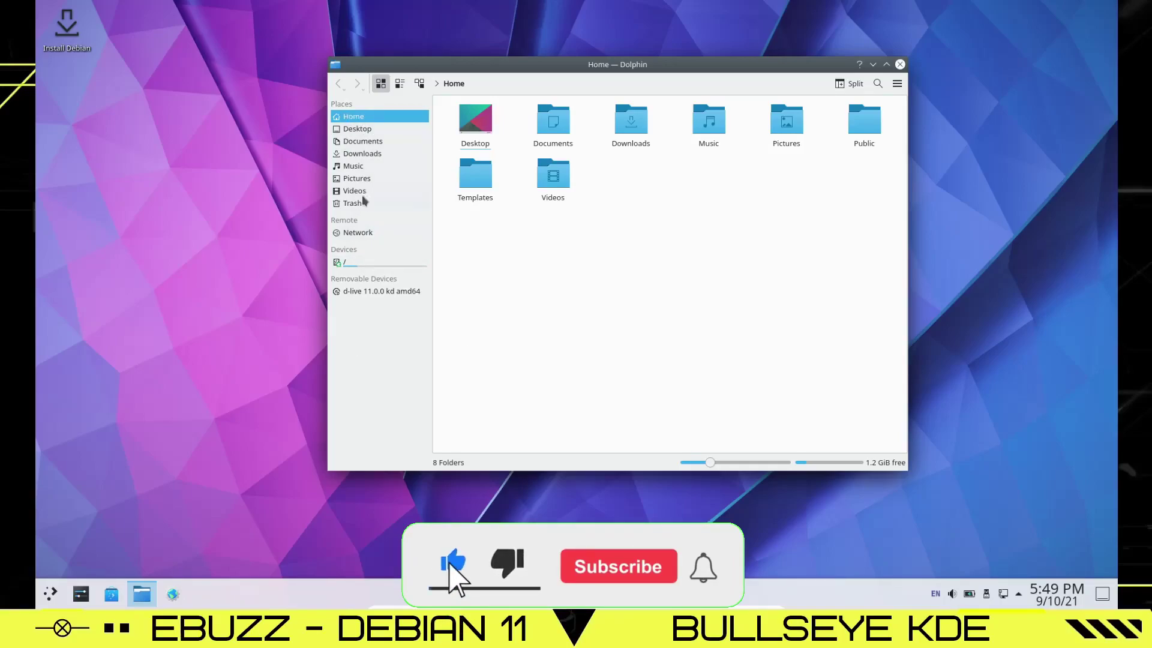
# Set Places icons to Large (32x32) and enlarge folder icons with the zoom slider.
pyautogui.rightClick(388, 407)
pyautogui.moveTo(429, 437)
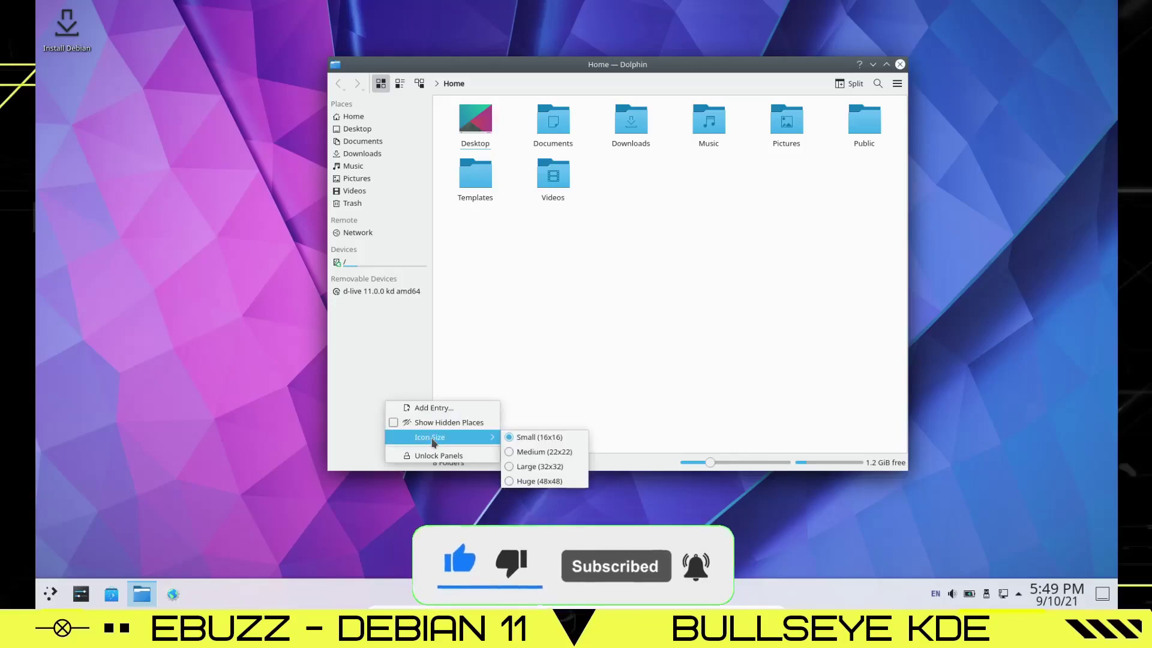
pyautogui.click(536, 466)
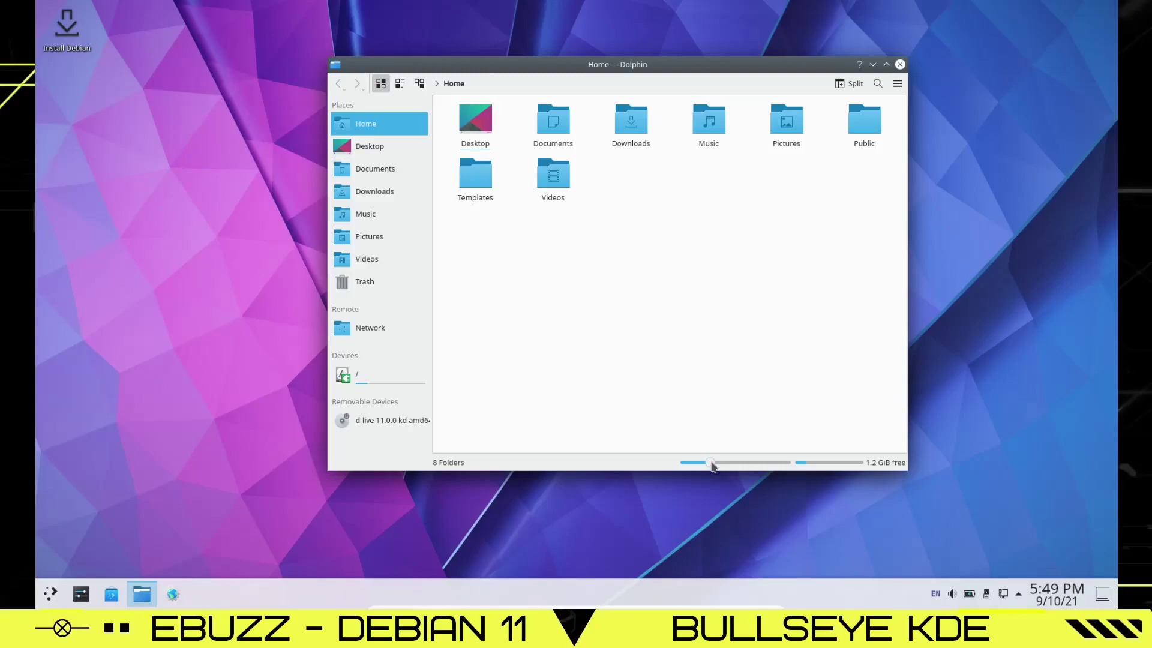
pyautogui.moveTo(714, 466); pyautogui.dragTo(730, 466)
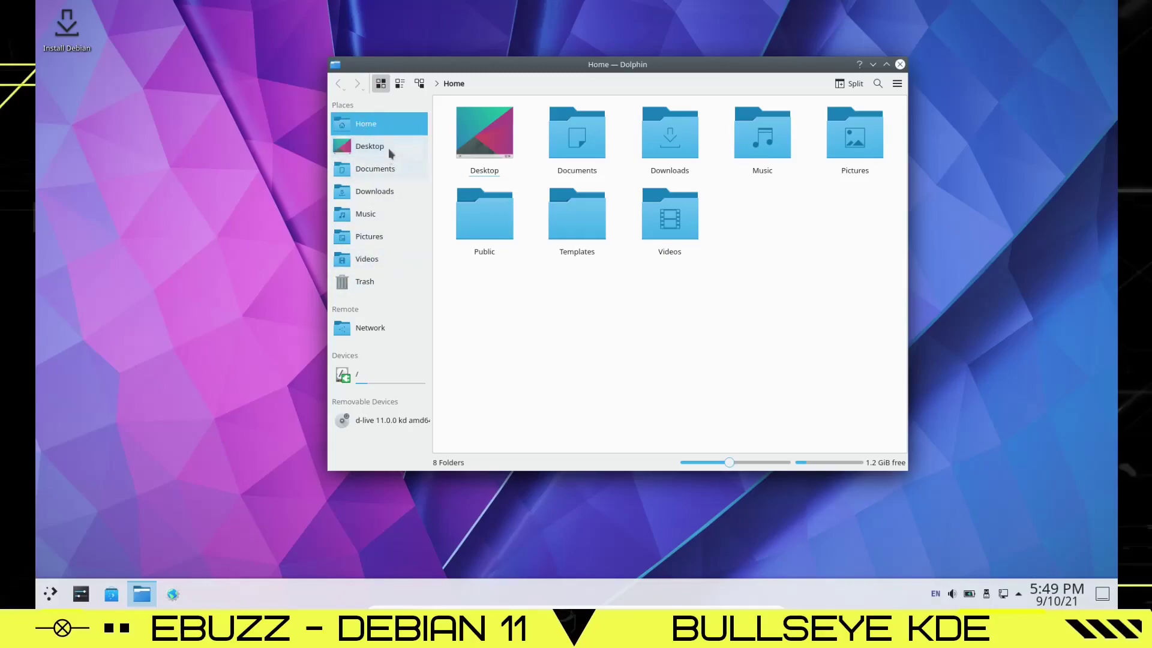
# Reorder Places to Home, Downloads, Videos, Pictures, Documents, Music, Desktop, Trash, then close Dolphin.
pyautogui.click(364, 147)
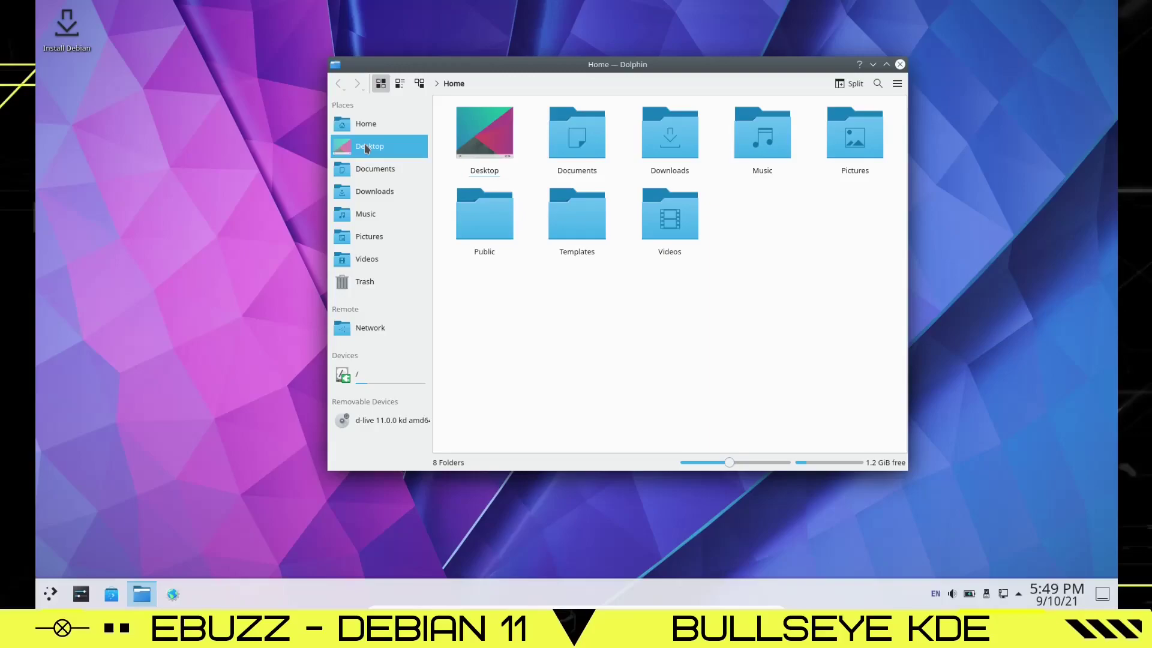
pyautogui.moveTo(366, 148); pyautogui.dragTo(368, 264)
pyautogui.moveTo(373, 169); pyautogui.dragTo(371, 144)
pyautogui.moveTo(369, 213); pyautogui.dragTo(363, 167)
pyautogui.moveTo(366, 237); pyautogui.dragTo(372, 167)
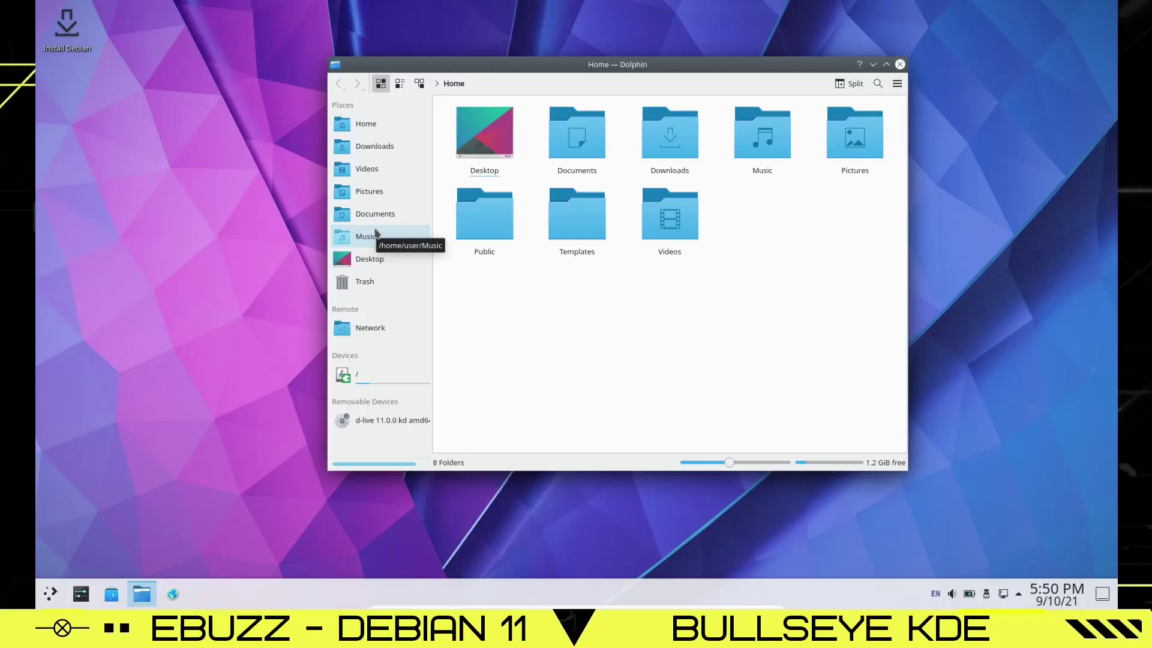
pyautogui.click(900, 64)
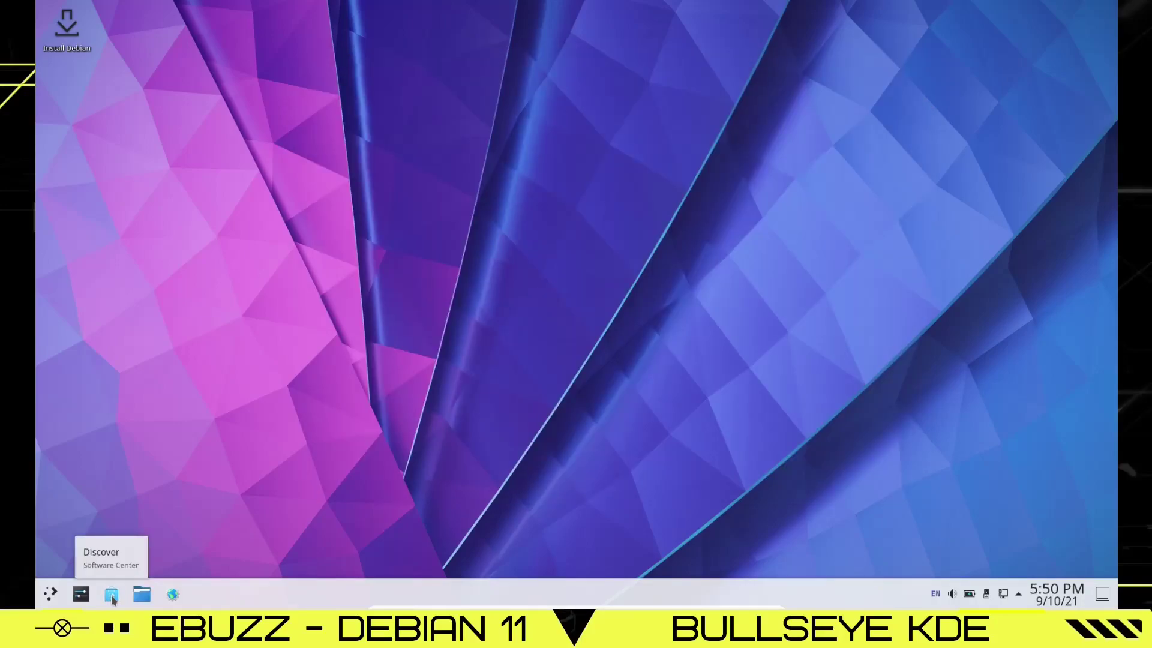
# Launch Discover and enlarge its window.
pyautogui.click(112, 596)
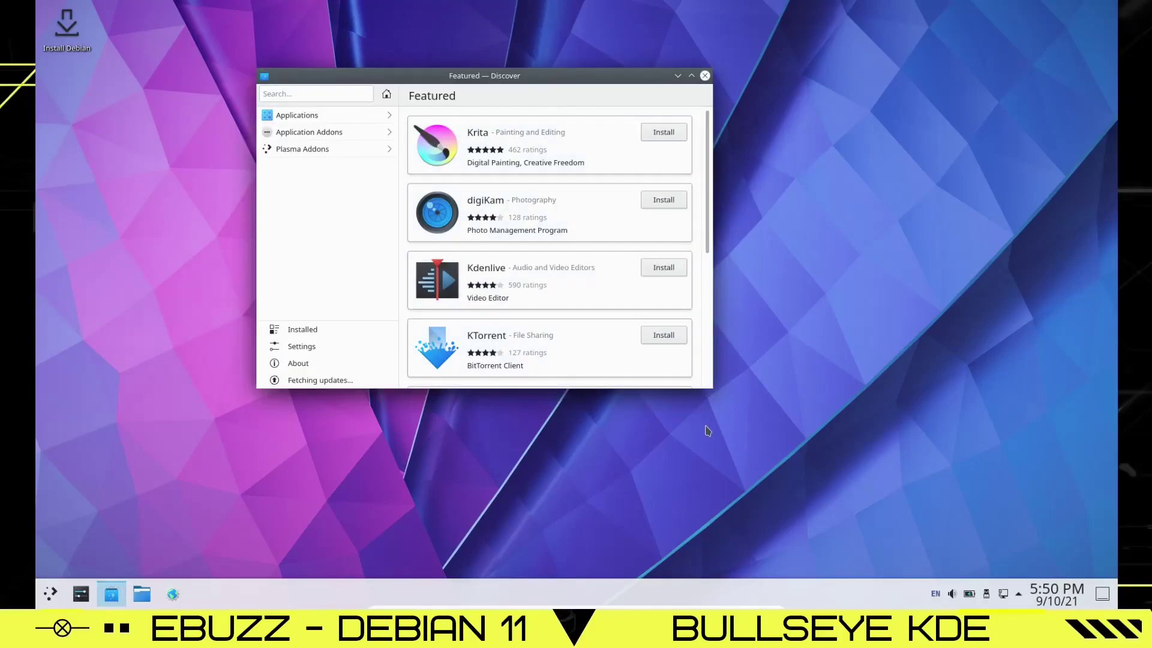
pyautogui.moveTo(720, 393); pyautogui.dragTo(853, 484)
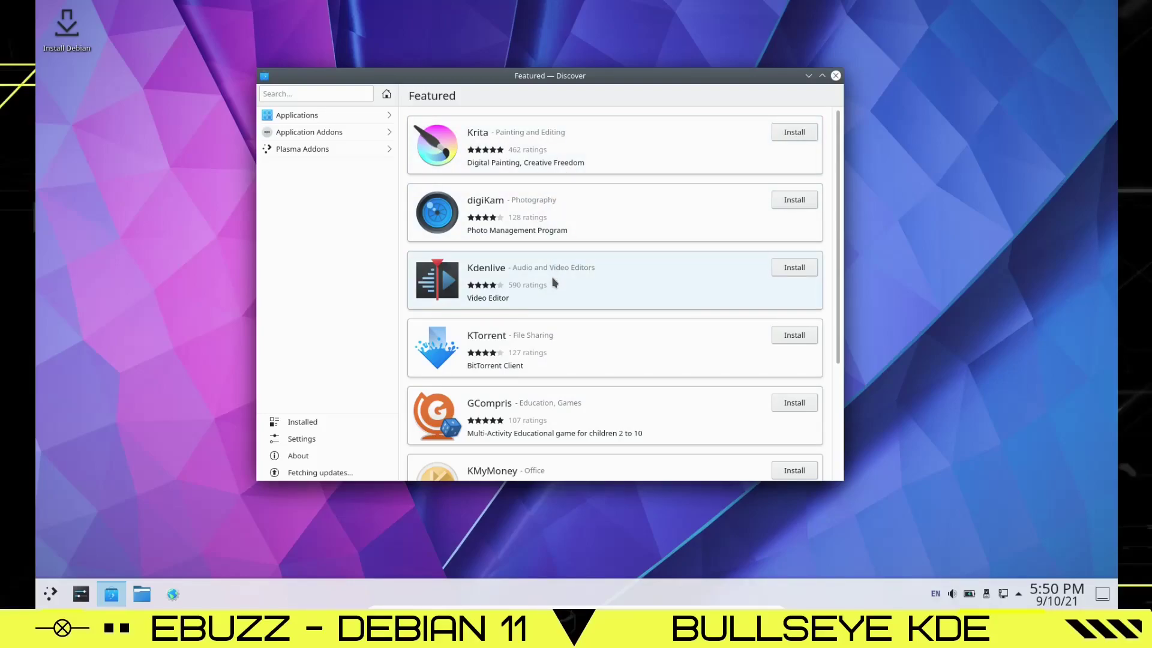
pyautogui.scroll(-1, 545, 279)
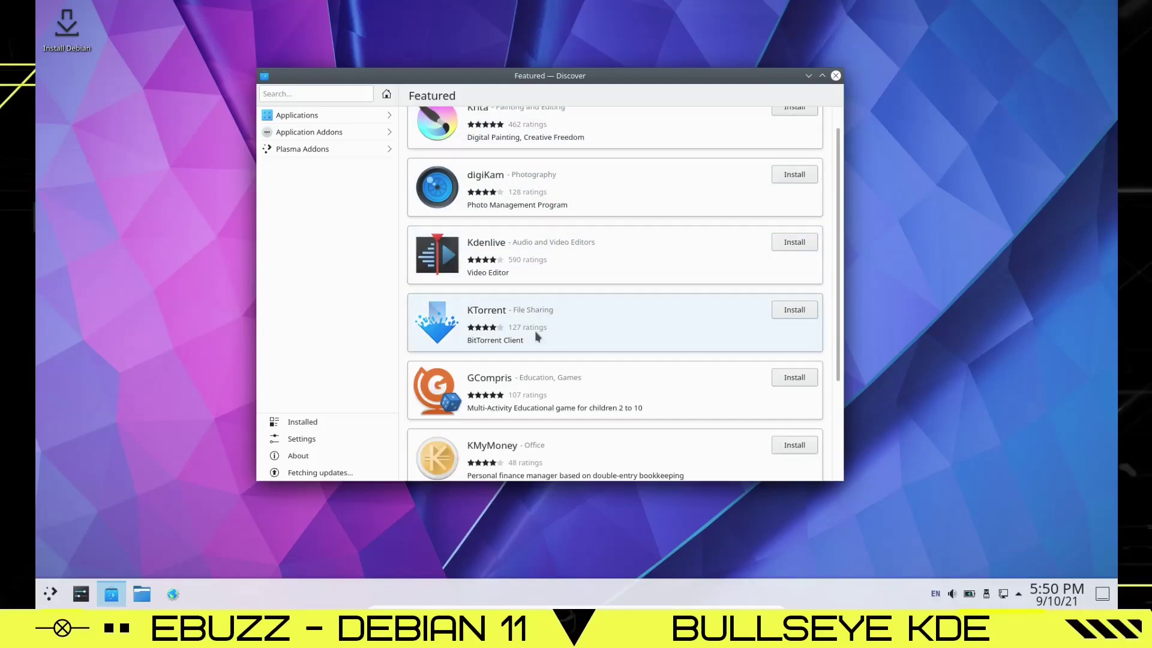
pyautogui.scroll(1, 535, 327)
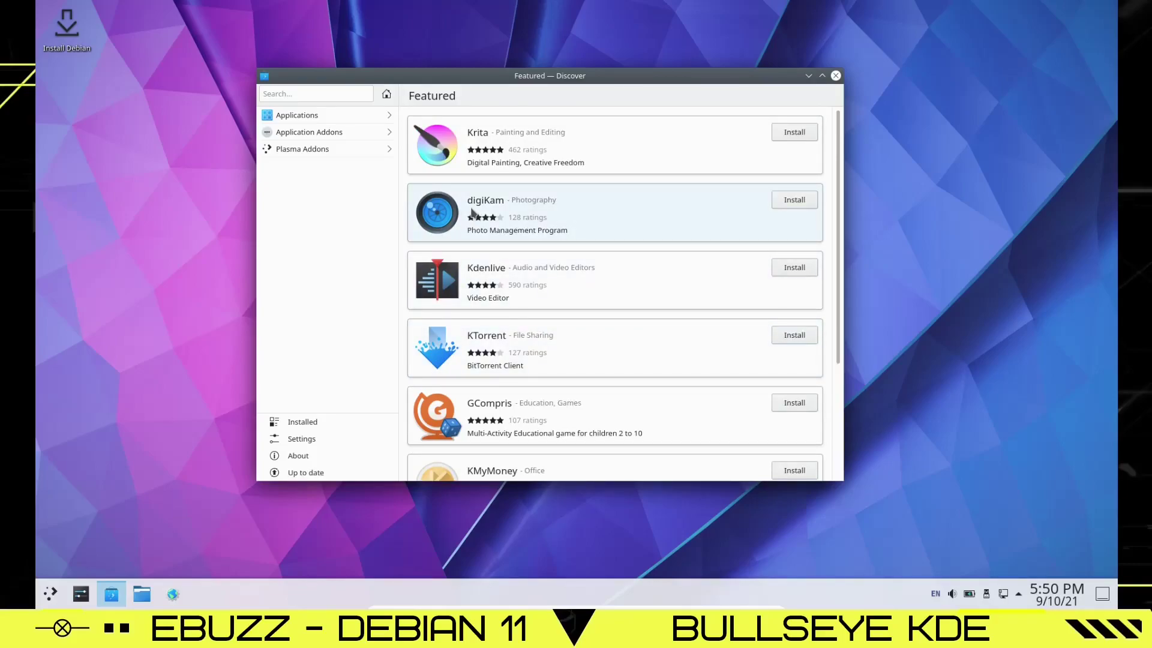
# Search Discover for 'obs studio'.
pyautogui.click(307, 93)
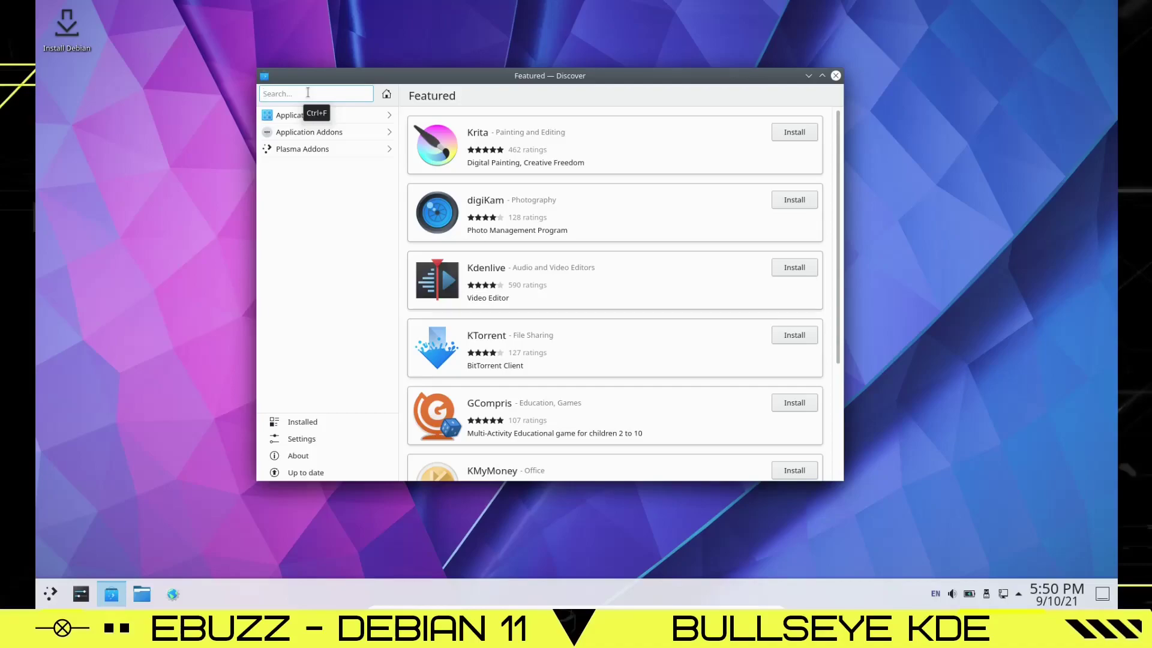
pyautogui.write('obs')
pyautogui.scroll(-3, 501, 317)
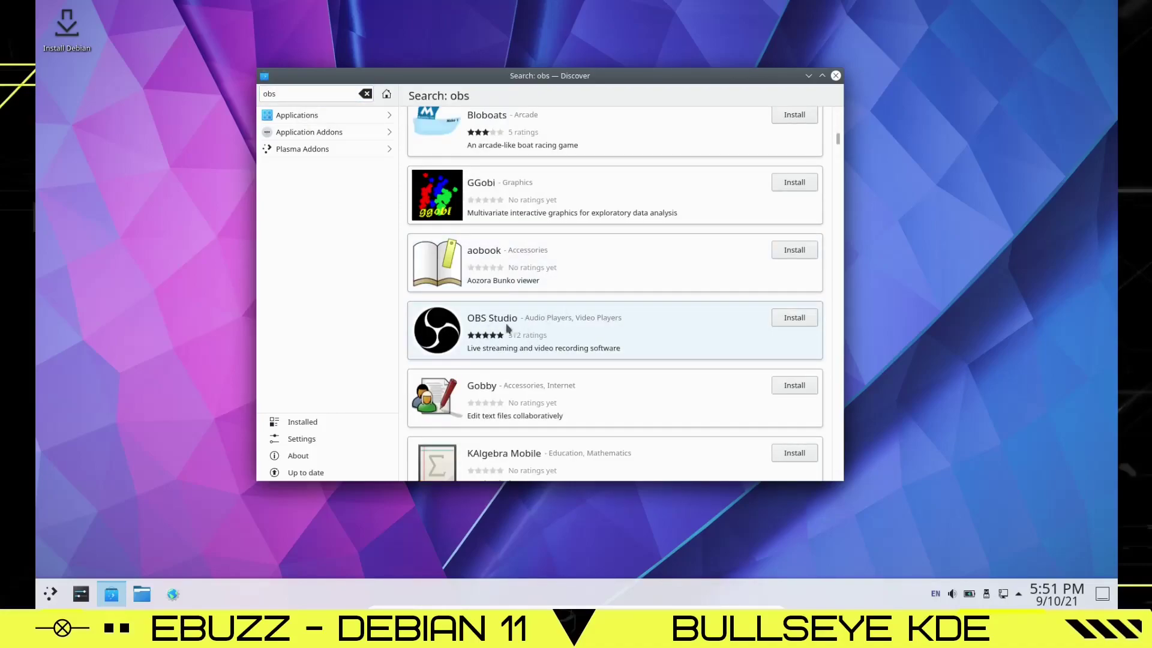
pyautogui.click(294, 94)
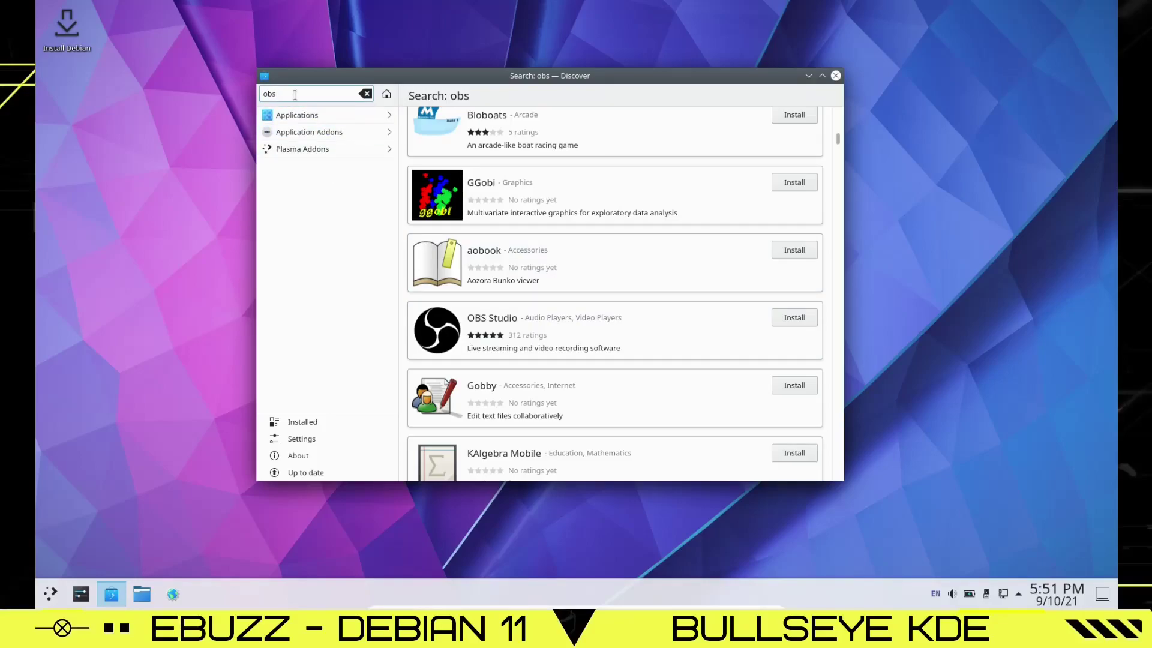
pyautogui.write('studio')
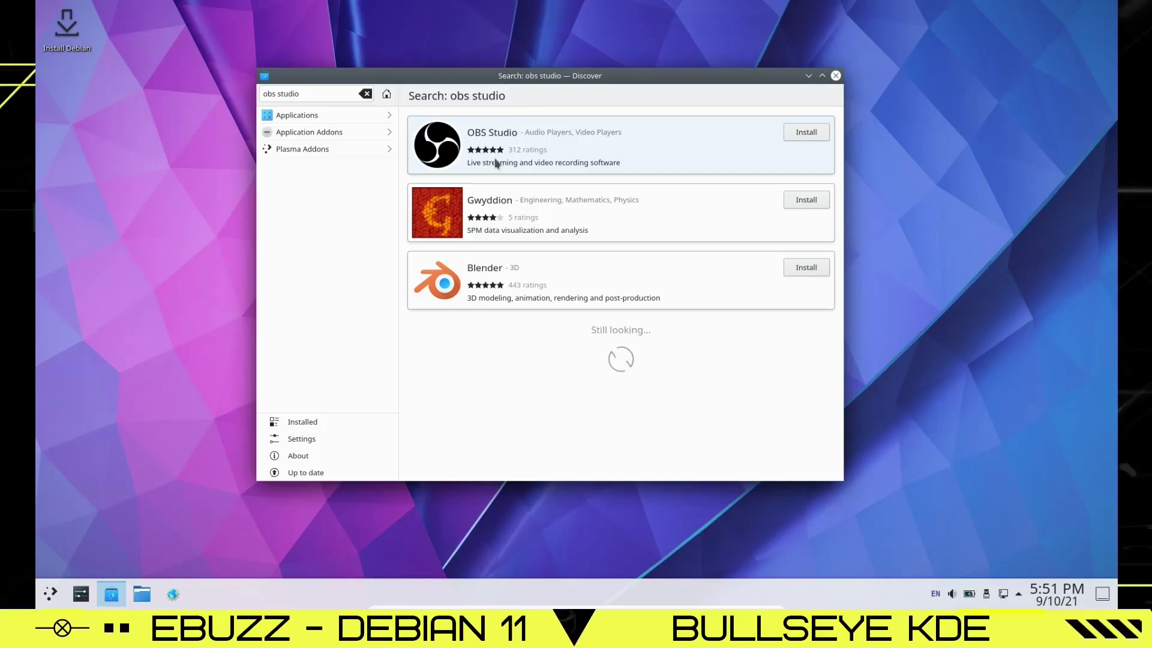
# Browse the Installed, Settings, About and Updates pages, close Discover, then start System Settings.
pyautogui.click(303, 422)
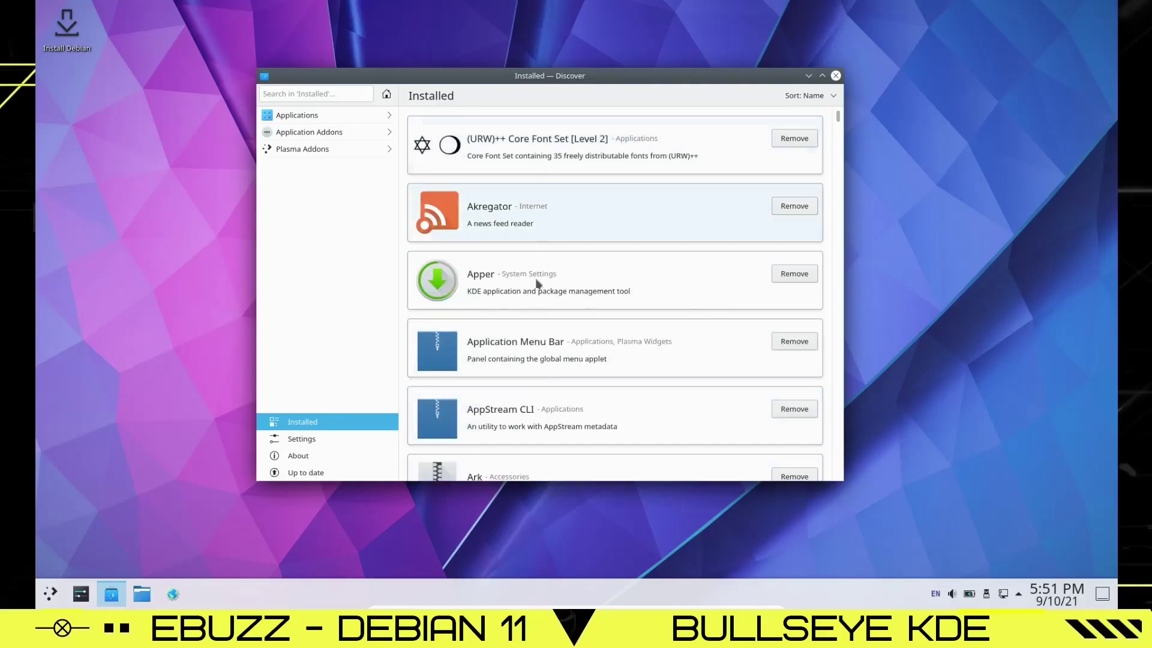
pyautogui.click(367, 444)
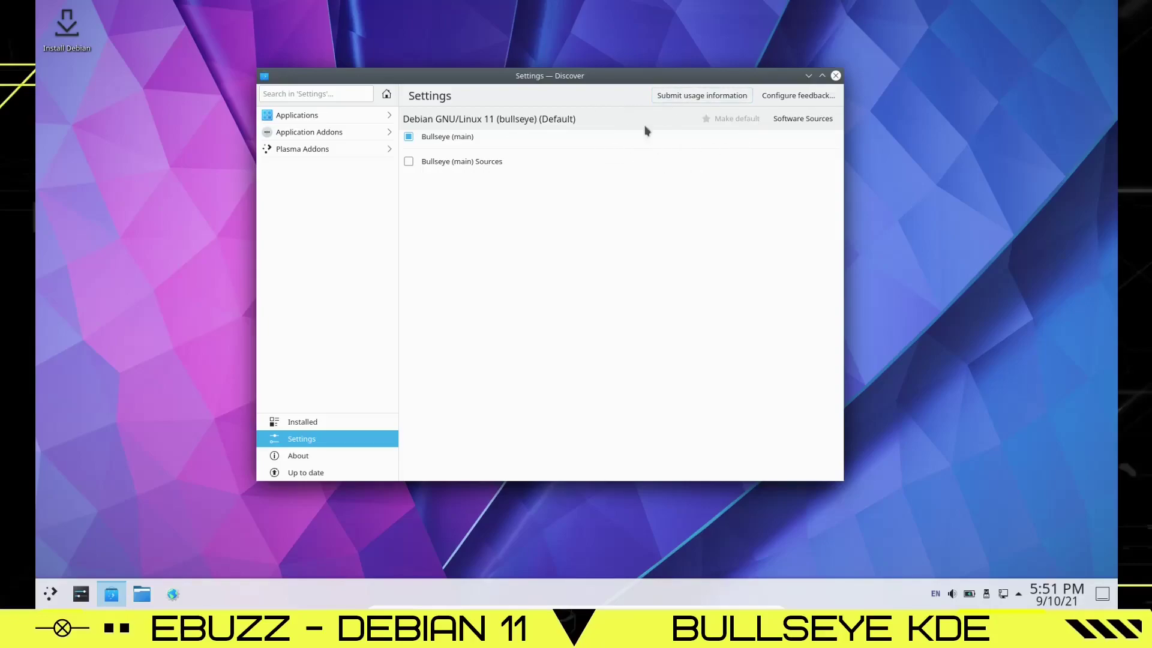
pyautogui.click(294, 455)
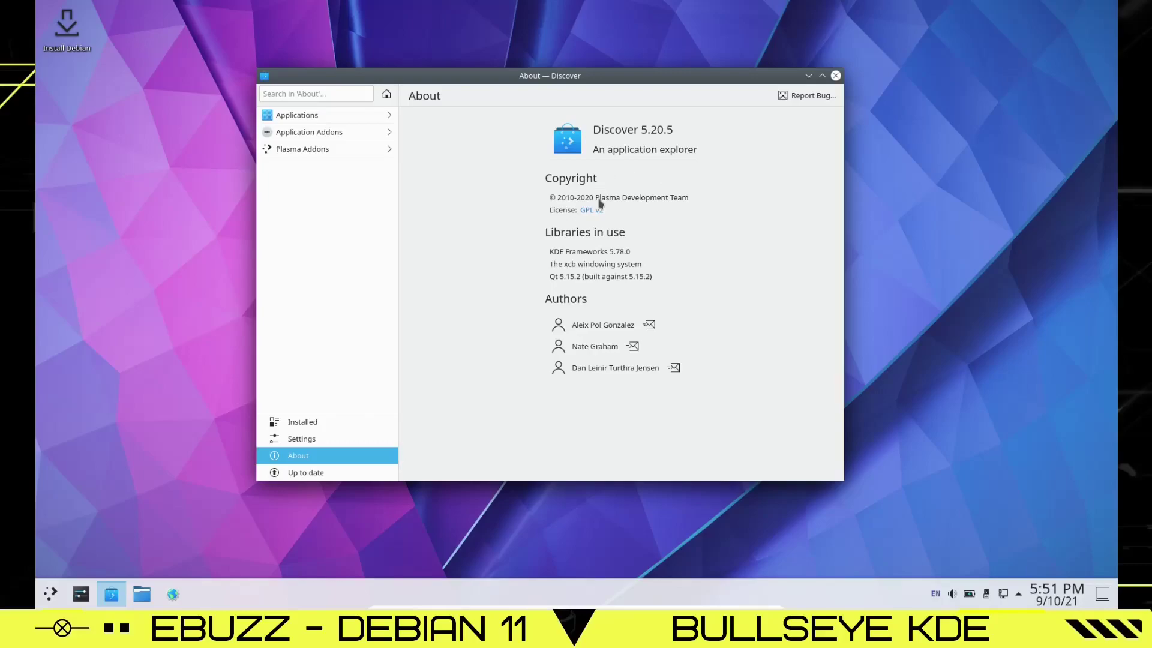
pyautogui.click(304, 473)
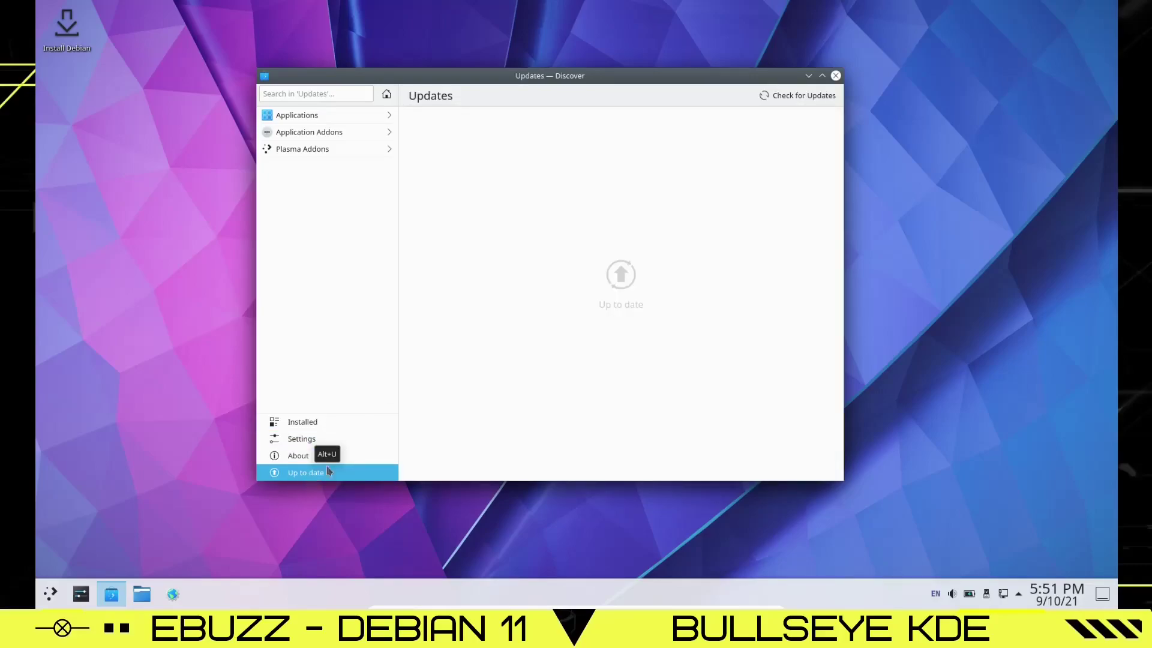
pyautogui.click(836, 76)
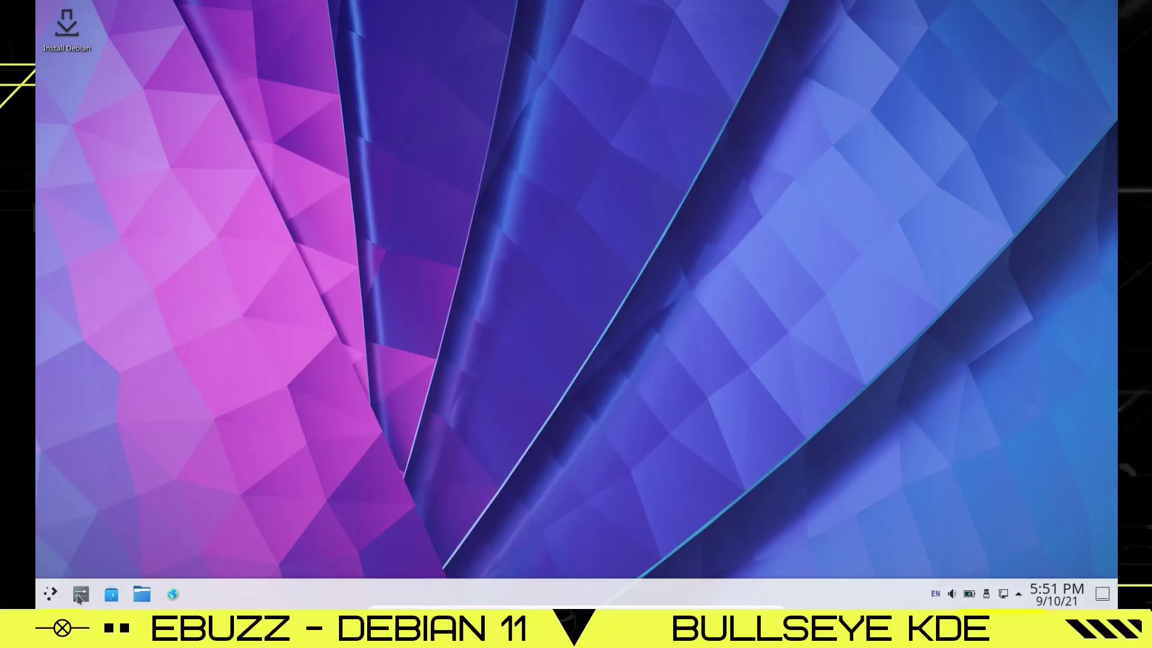
pyautogui.click(81, 594)
# Center the settings window and apply the Breeze Dark global theme.
pyautogui.moveTo(397, 12); pyautogui.dragTo(633, 65)
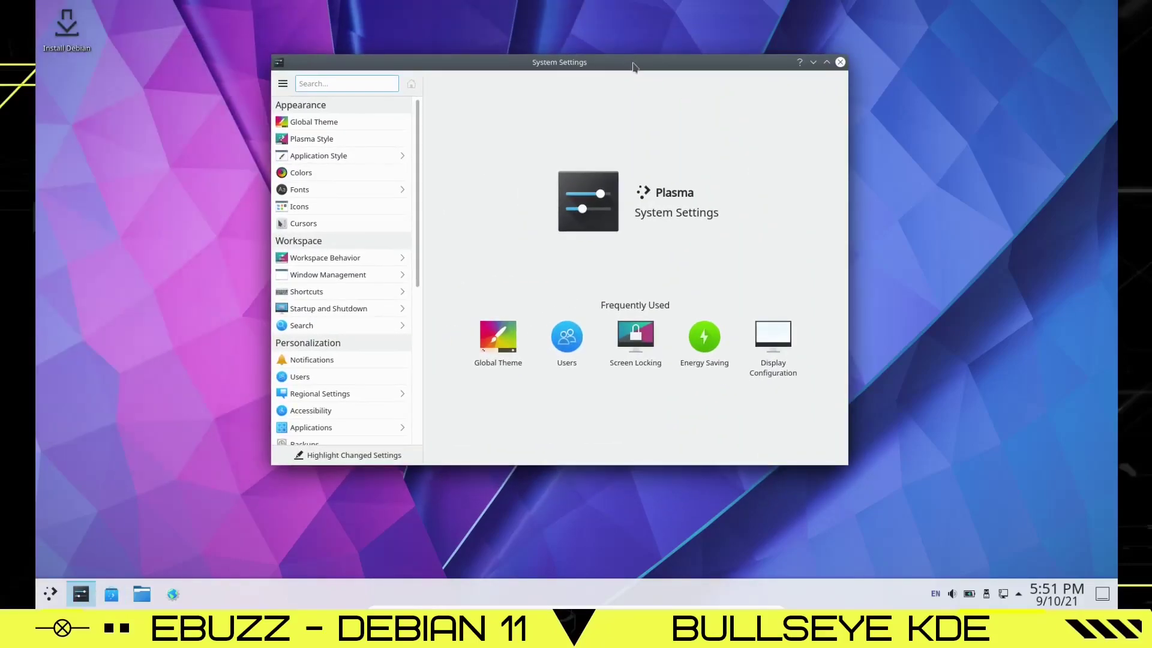
pyautogui.click(339, 122)
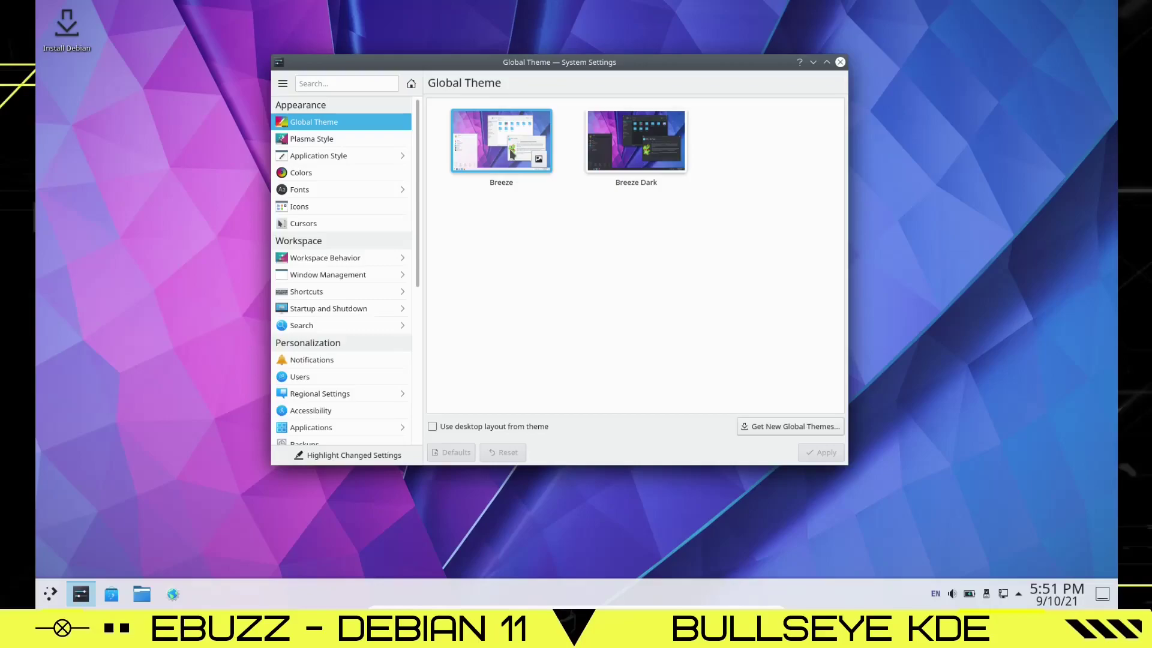
pyautogui.click(636, 144)
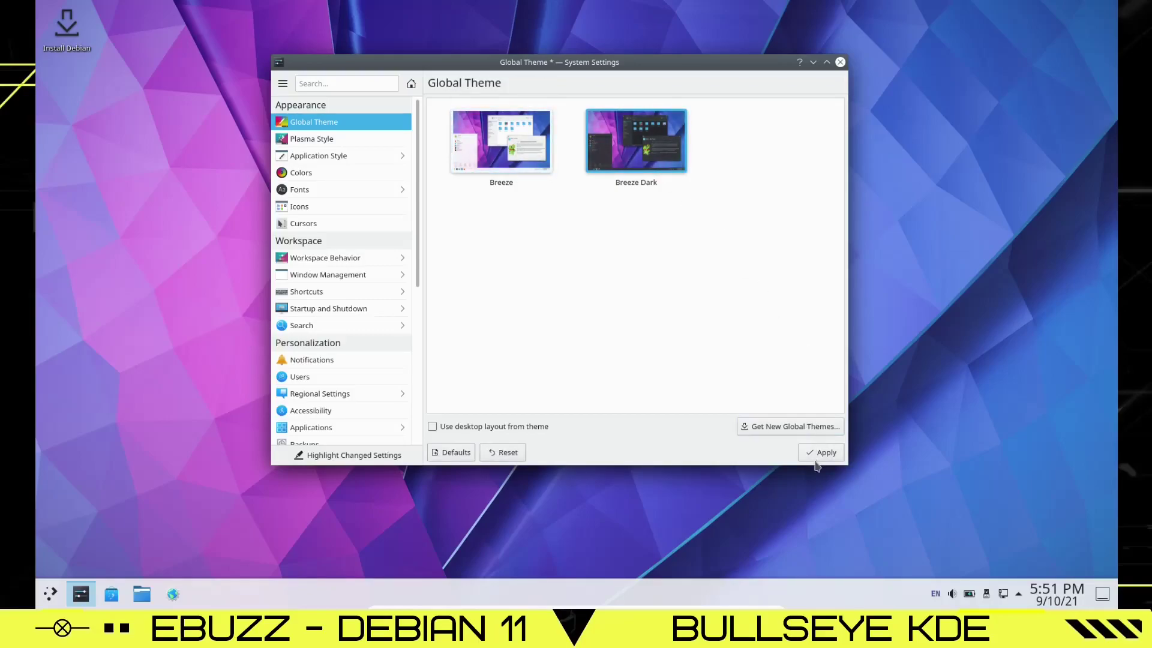
pyautogui.click(821, 453)
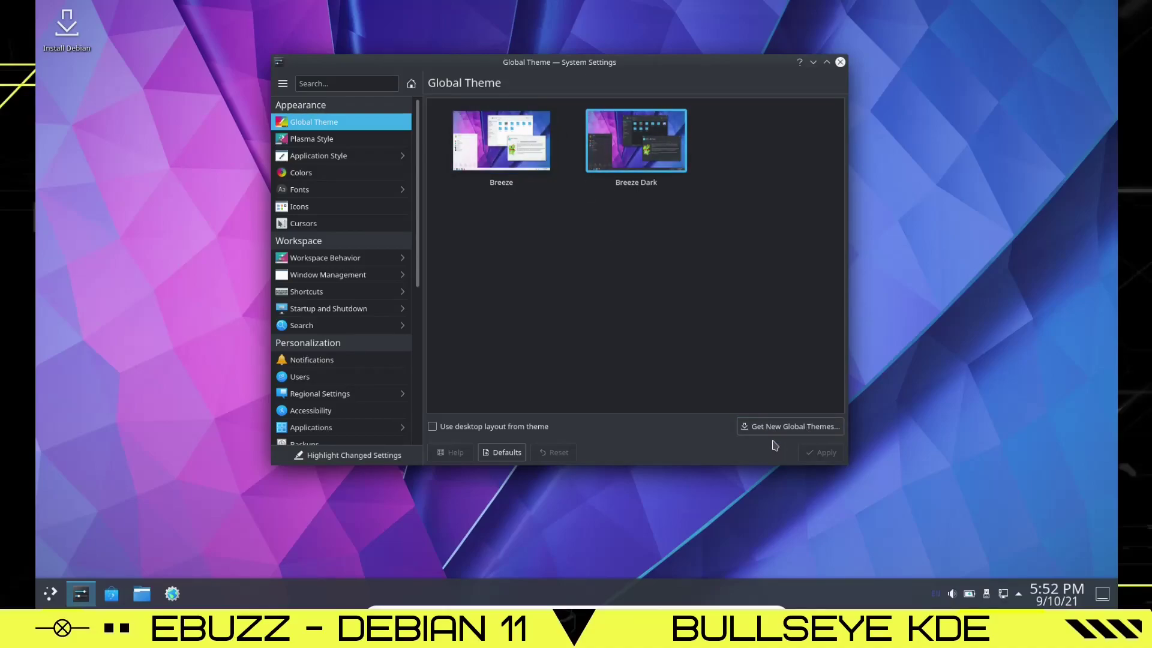
# Look over Plasma Style and Application Style, then open the Fonts page's Adjust All Fonts dialog.
pyautogui.click(324, 144)
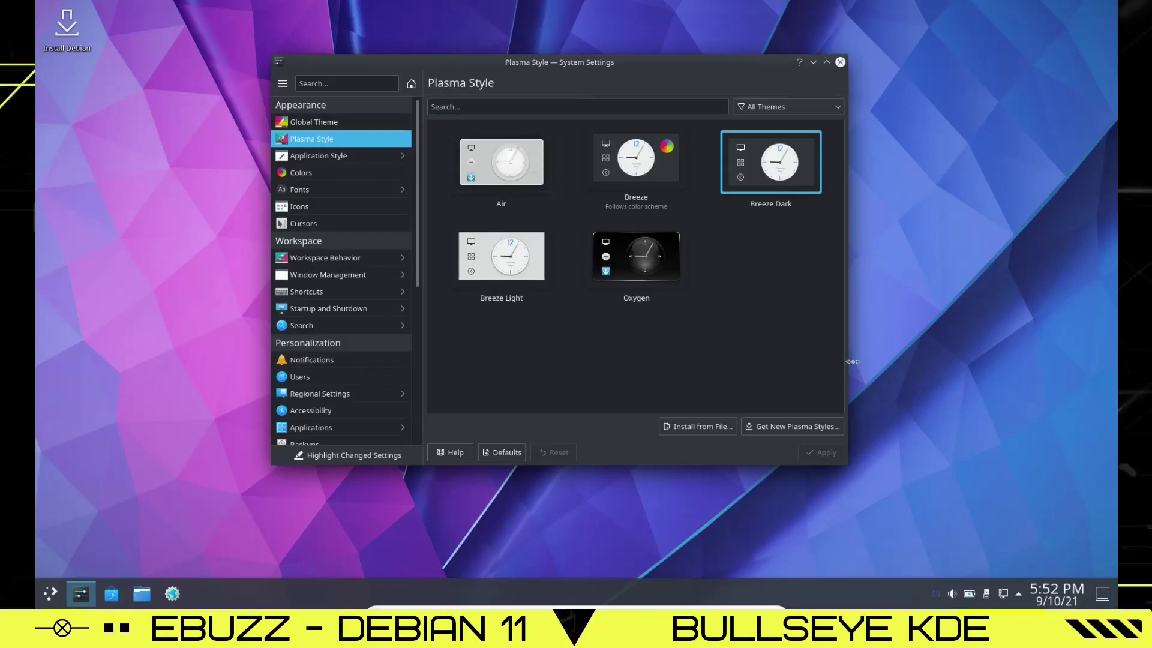
pyautogui.click(360, 157)
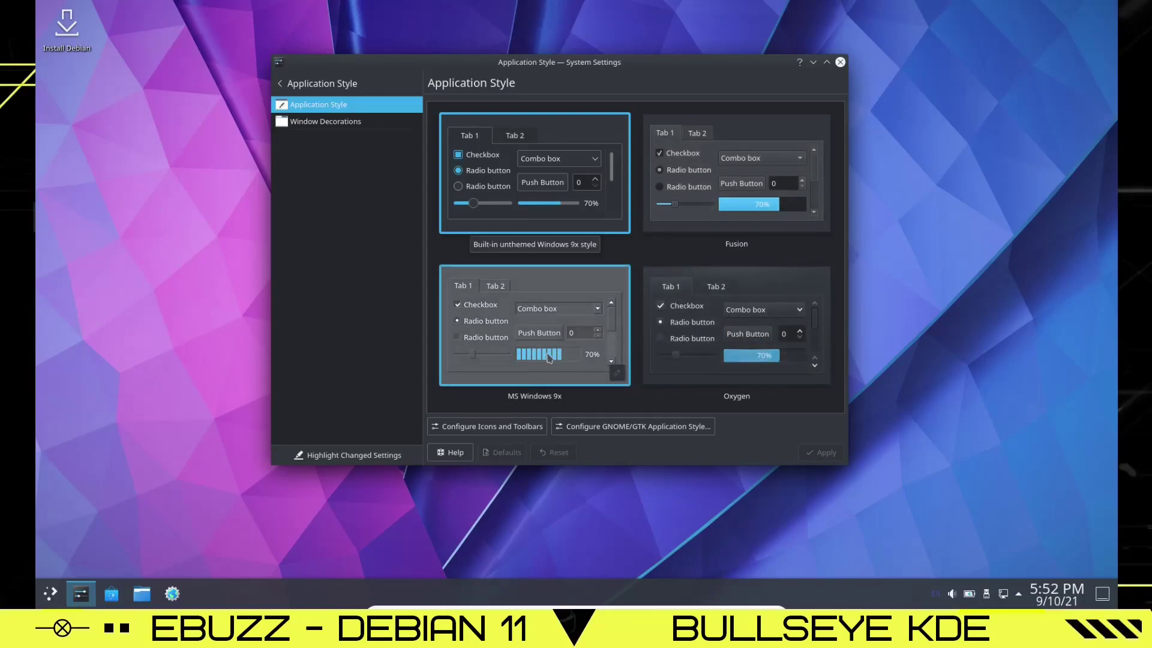
pyautogui.click(280, 84)
pyautogui.click(308, 189)
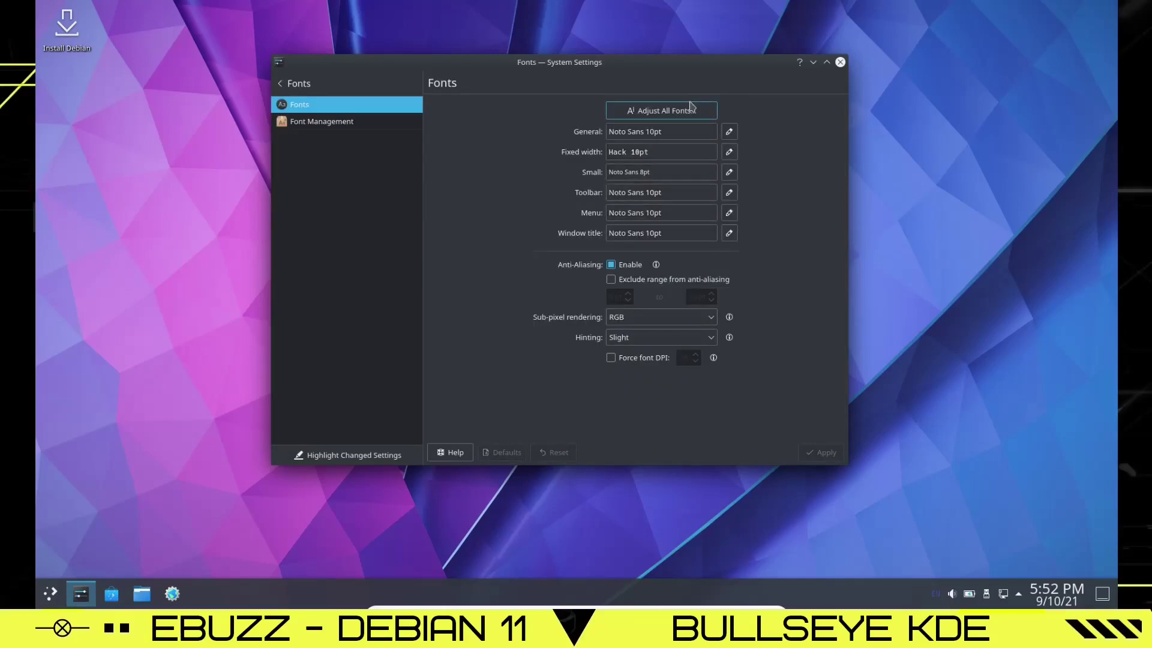
pyautogui.click(690, 112)
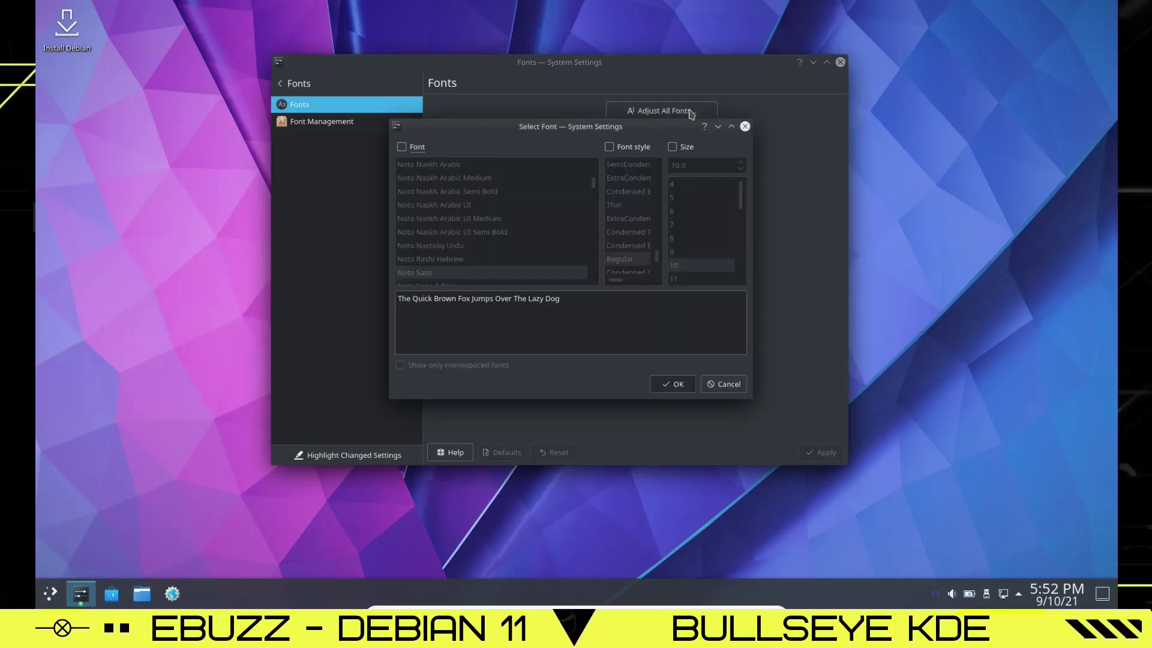
# Change only the size of all fonts to 14 pt, apply, and return to the settings list.
pyautogui.click(673, 148)
pyautogui.scroll(-1, 743, 201)
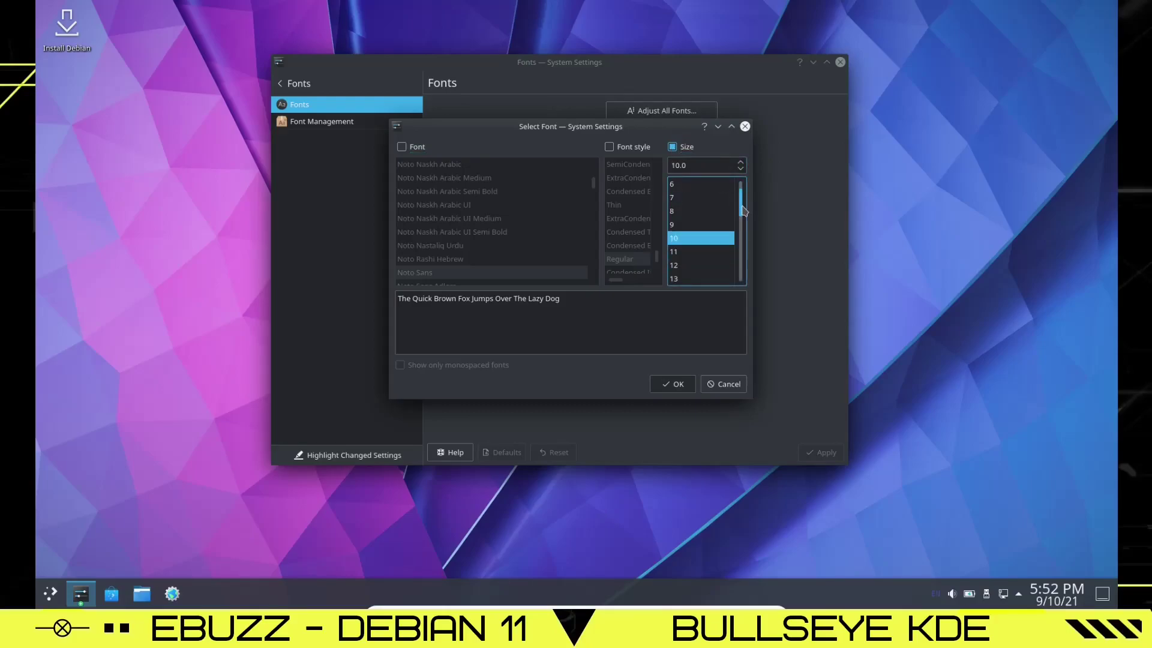
pyautogui.click(701, 279)
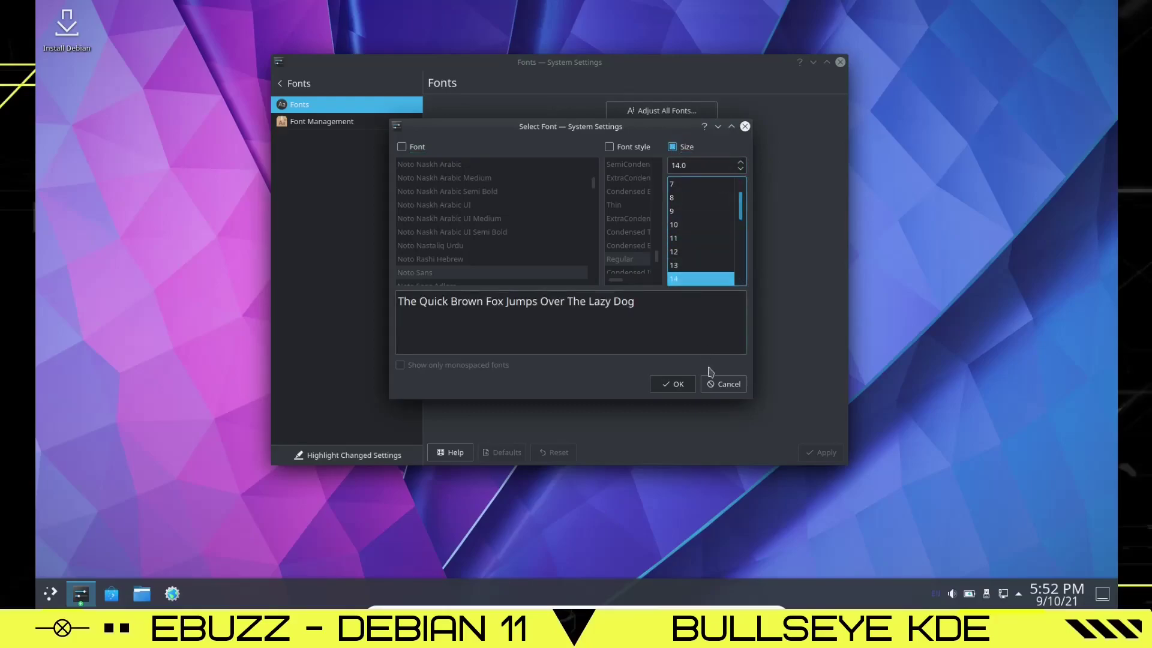
pyautogui.click(675, 384)
pyautogui.click(810, 451)
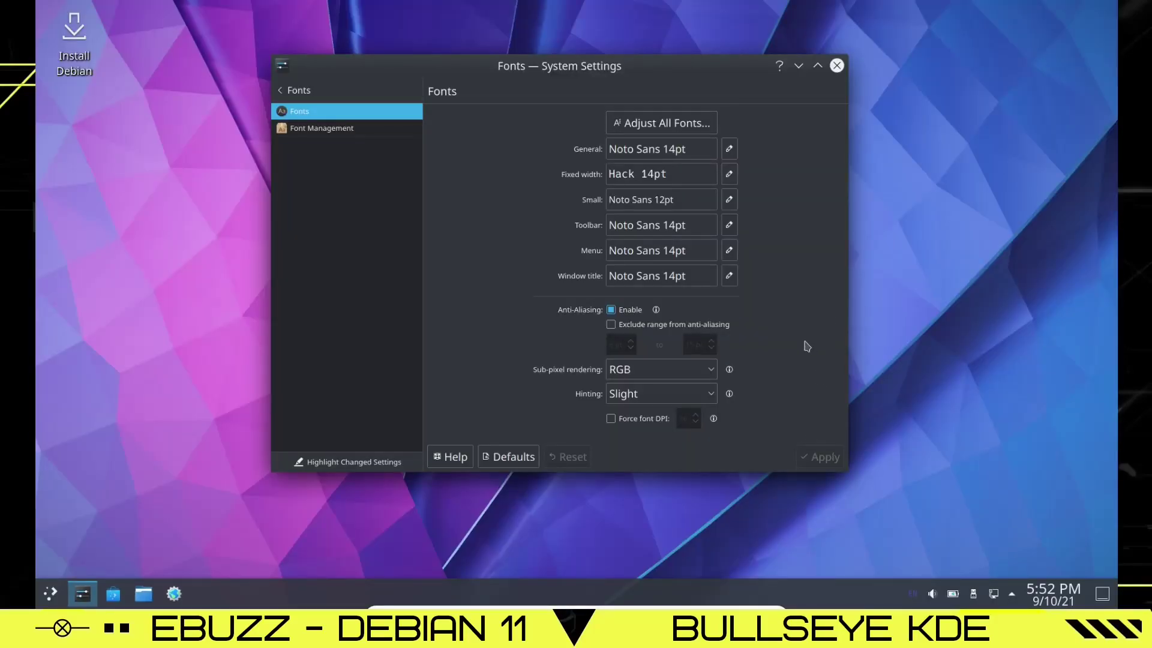
pyautogui.click(298, 93)
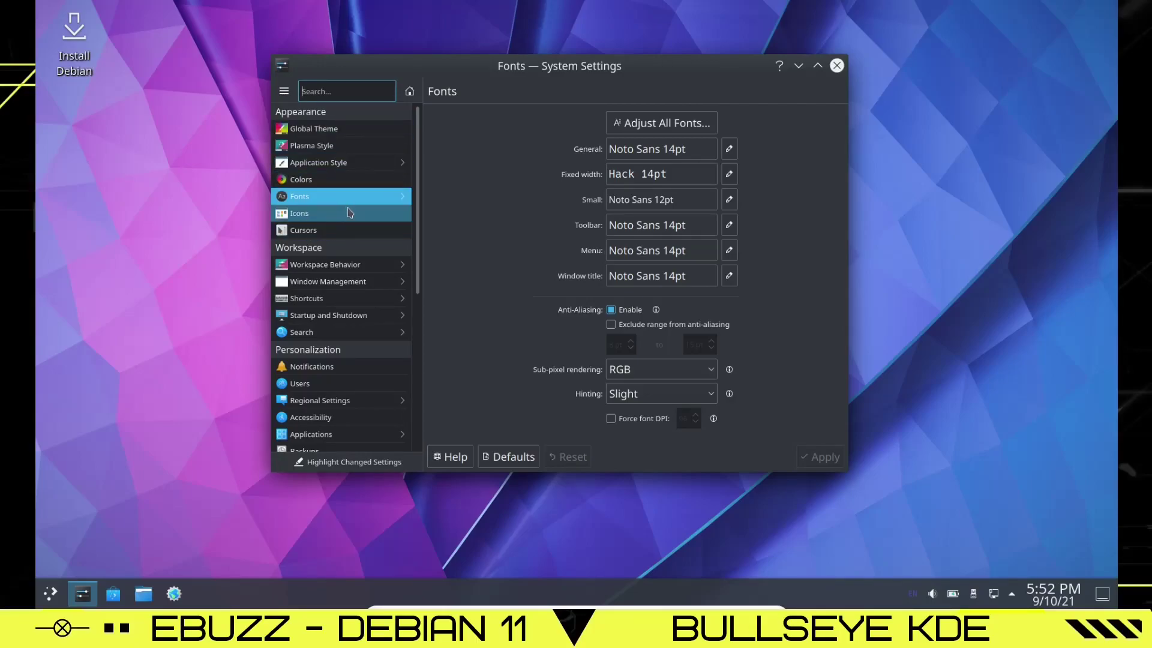
# View the empty Autostart list under Startup and Shutdown, then close System Settings.
pyautogui.scroll(-1, 347, 233)
pyautogui.scroll(-2, 354, 255)
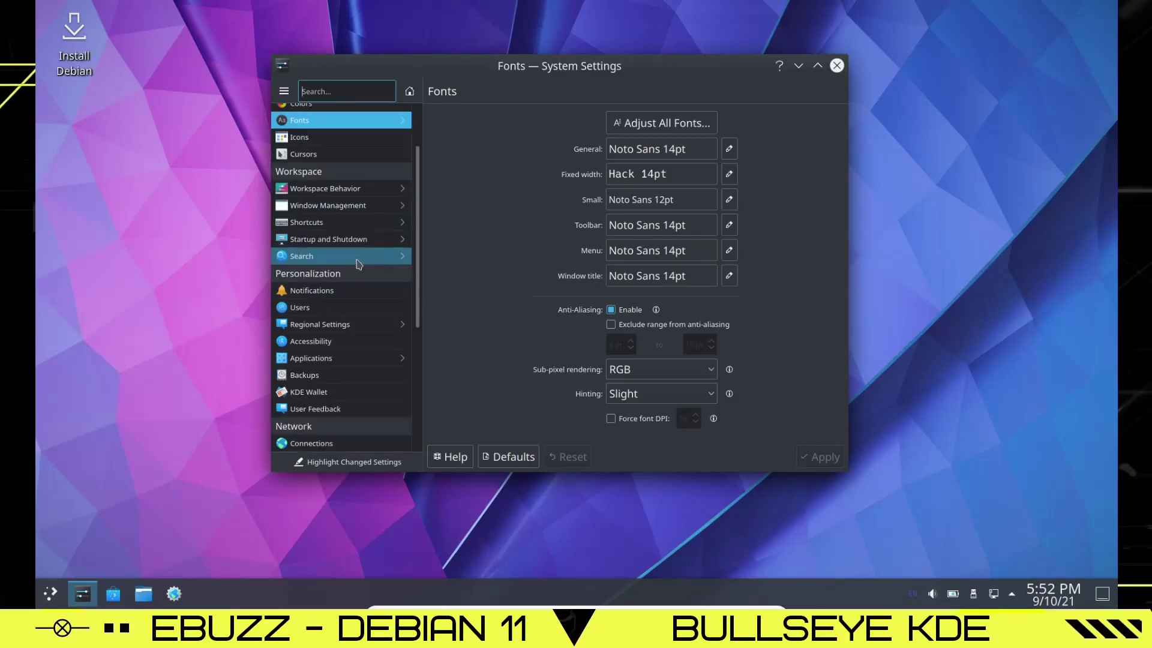
pyautogui.scroll(-1, 354, 252)
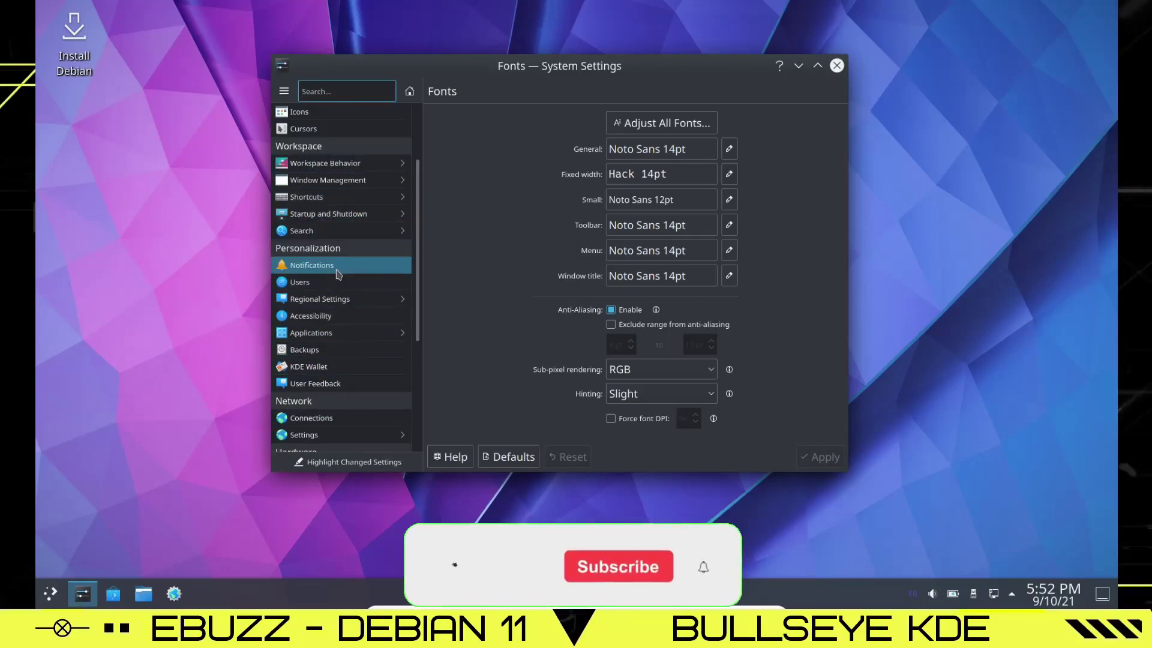
pyautogui.click(322, 213)
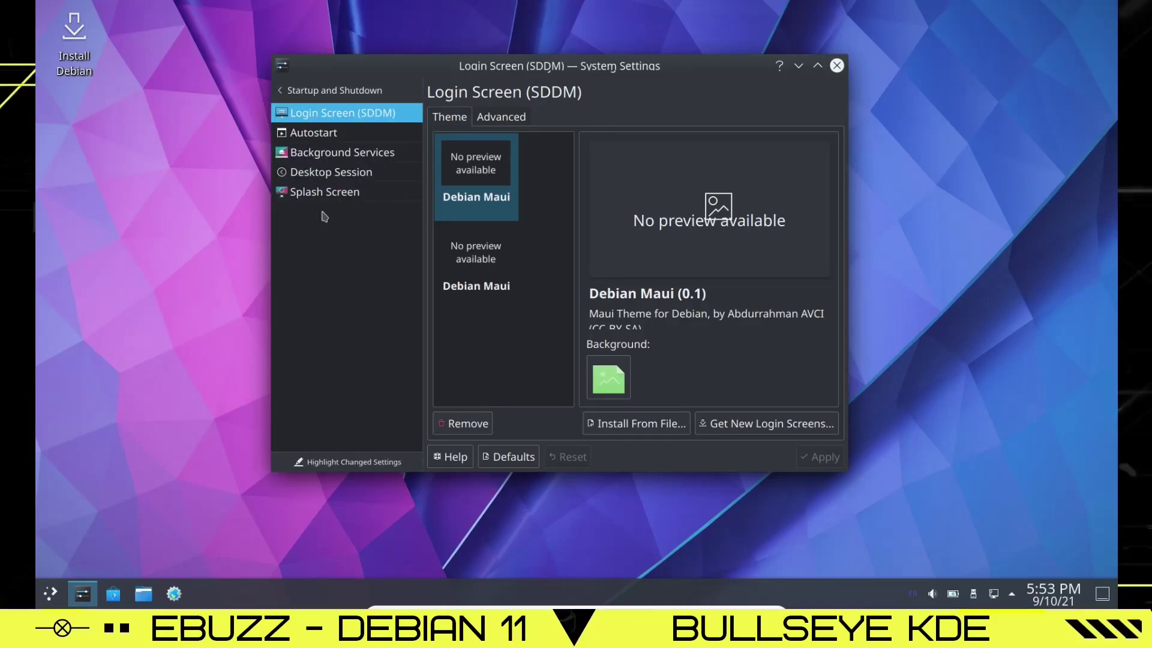
pyautogui.click(321, 133)
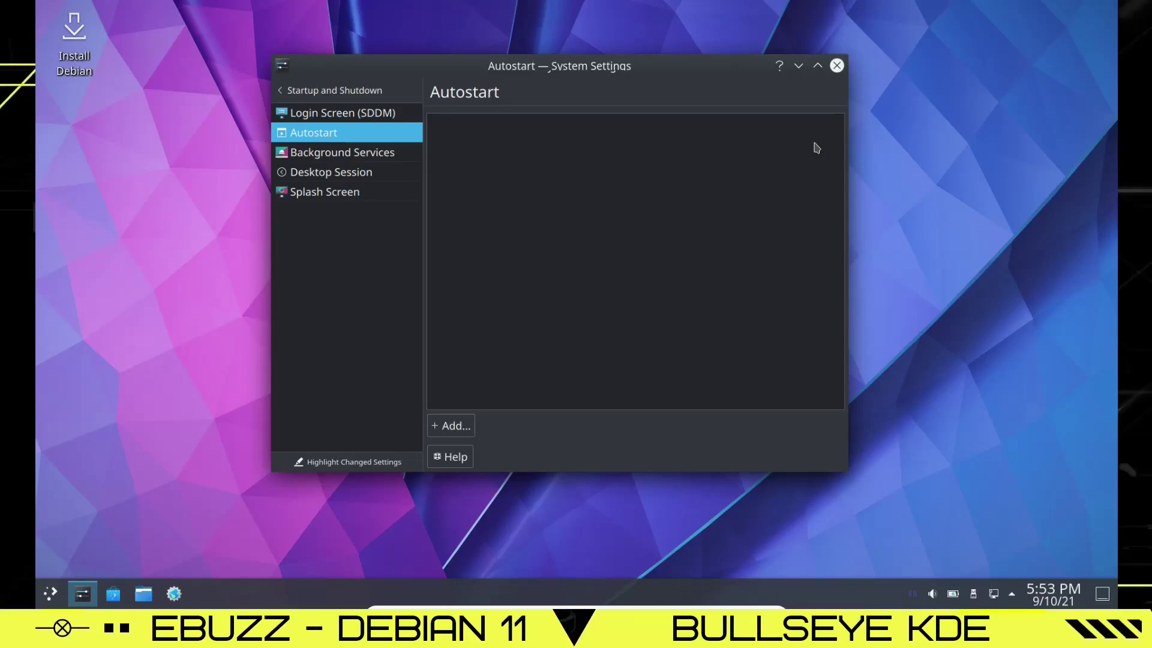
pyautogui.click(837, 66)
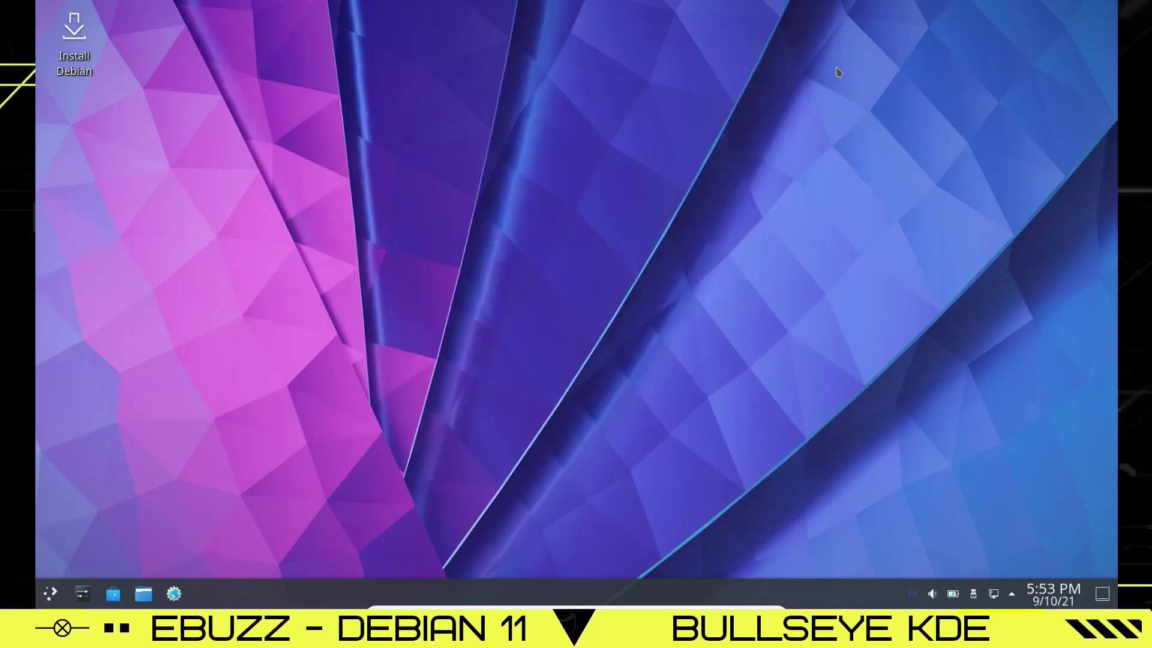
# Replace the Shell wallpaper with the Moonlight Lock Screen image and apply it.
pyautogui.rightClick(499, 190)
pyautogui.click(559, 204)
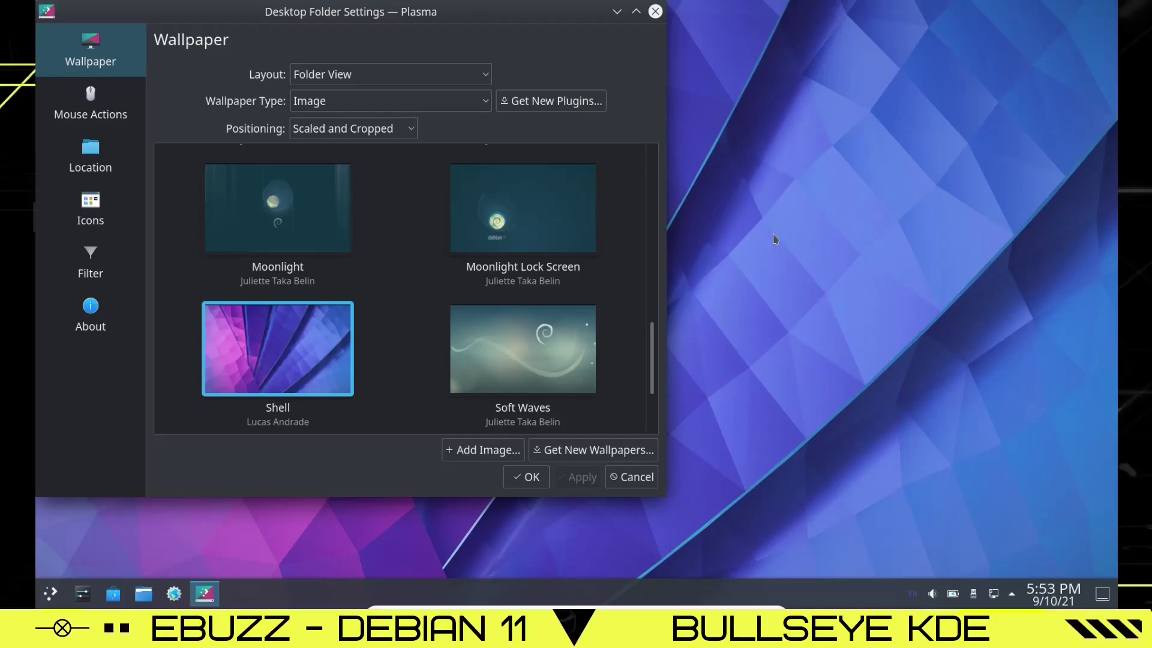
pyautogui.moveTo(559, 311)
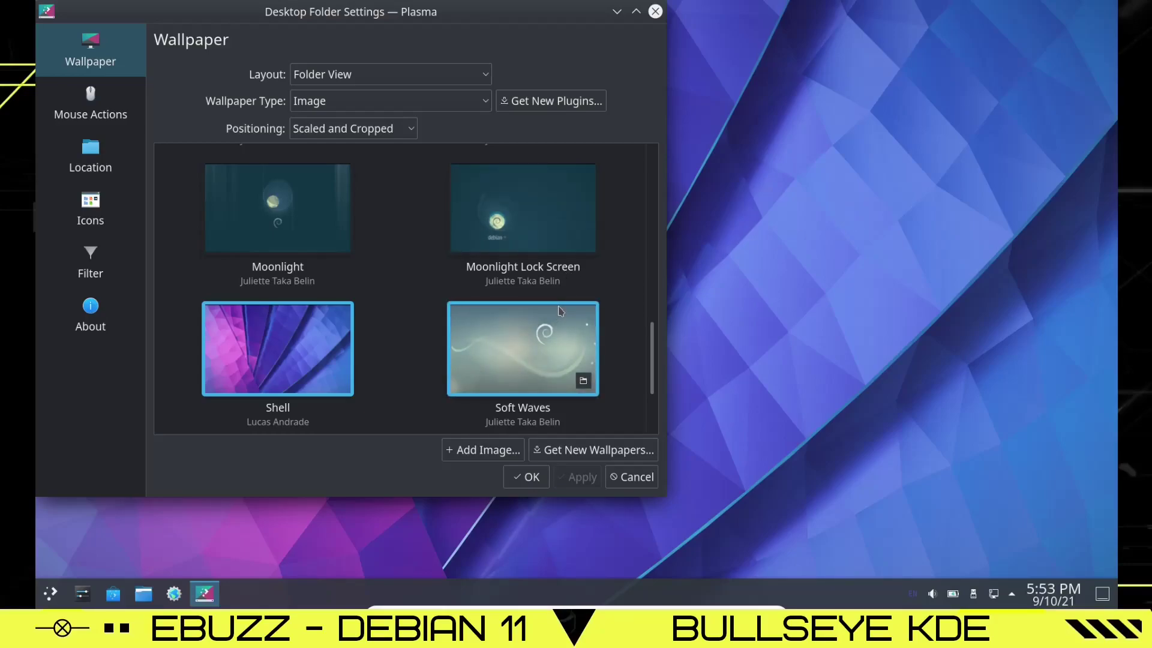
pyautogui.click(531, 210)
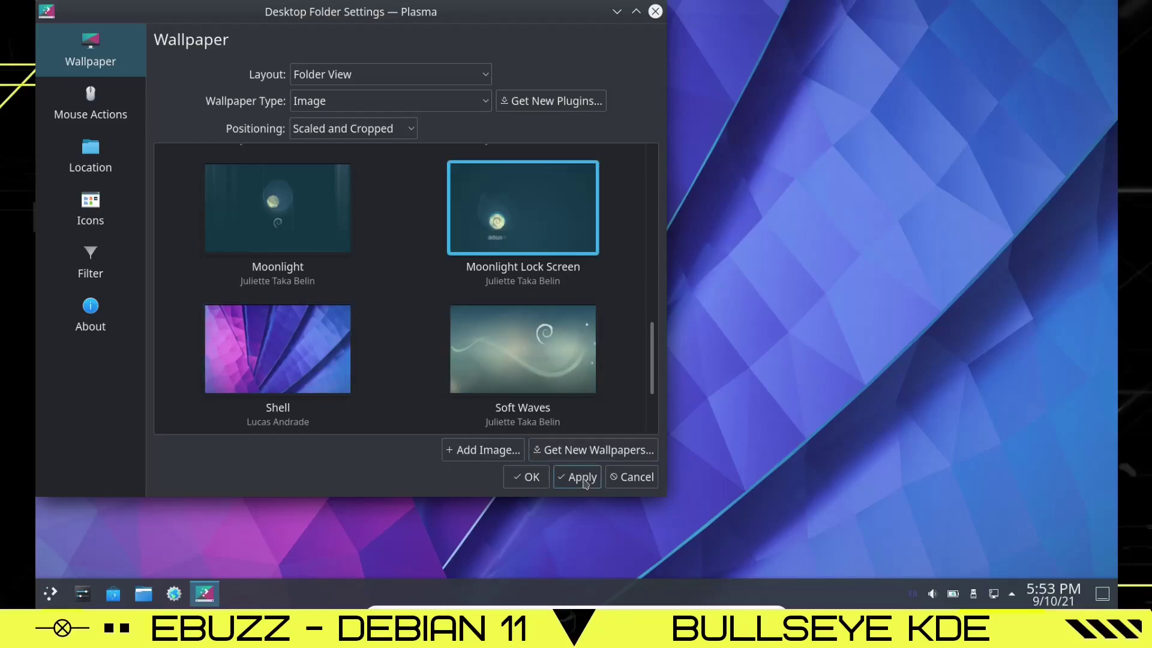
pyautogui.click(580, 477)
pyautogui.click(655, 12)
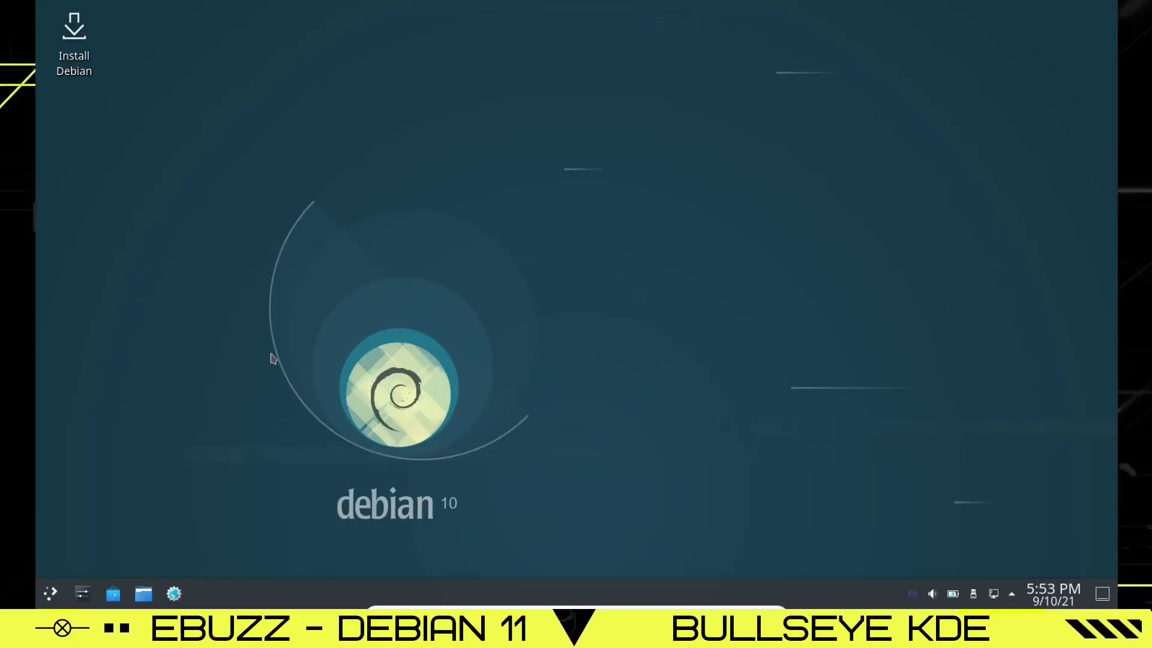